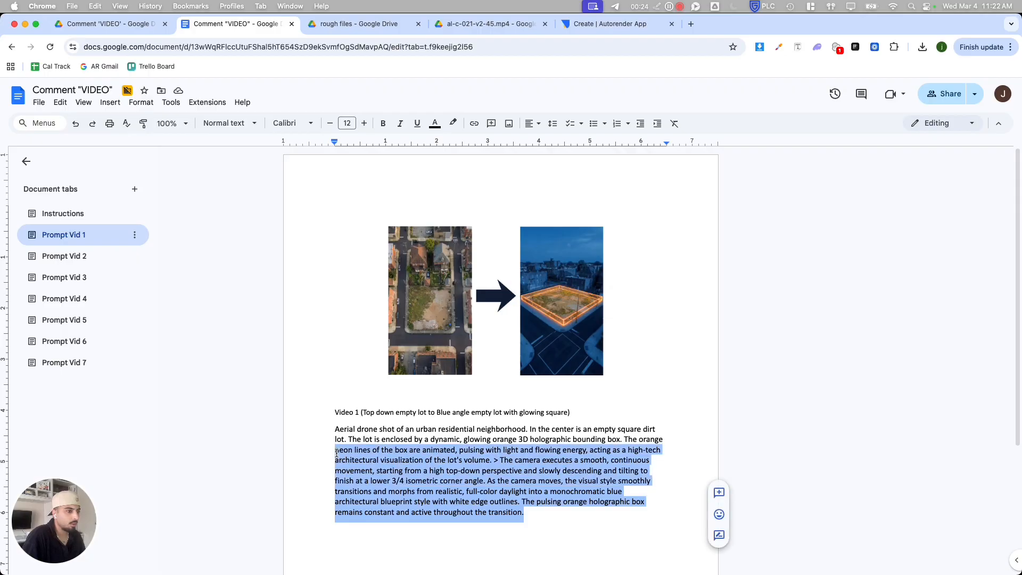
Look through the Prompt Vid 1 to Prompt Vid 7 pages of the document and return to Prompt Vid 1
left_click(395, 429)
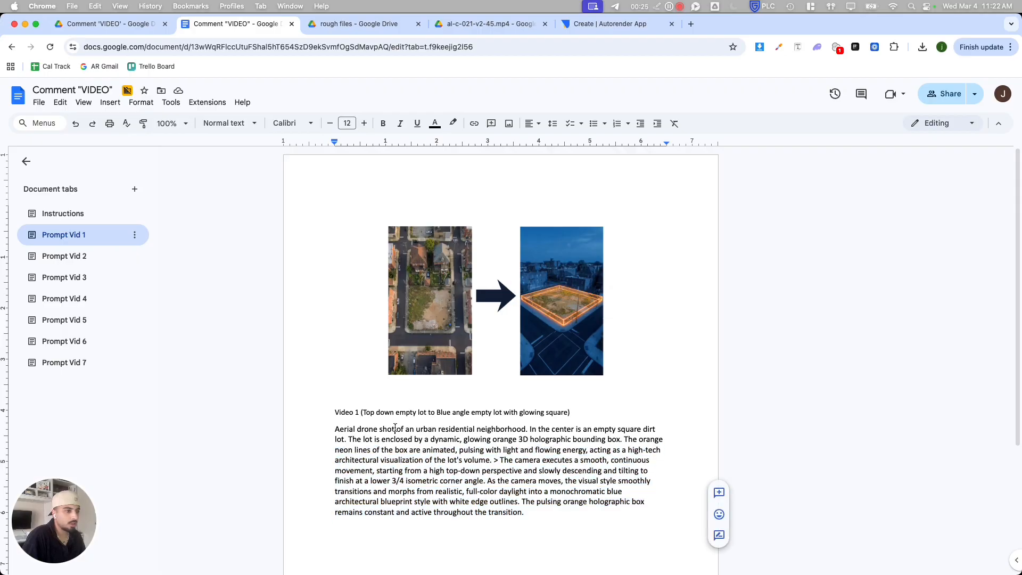
left_click(79, 256)
left_click(86, 277)
left_click(84, 298)
left_click(85, 320)
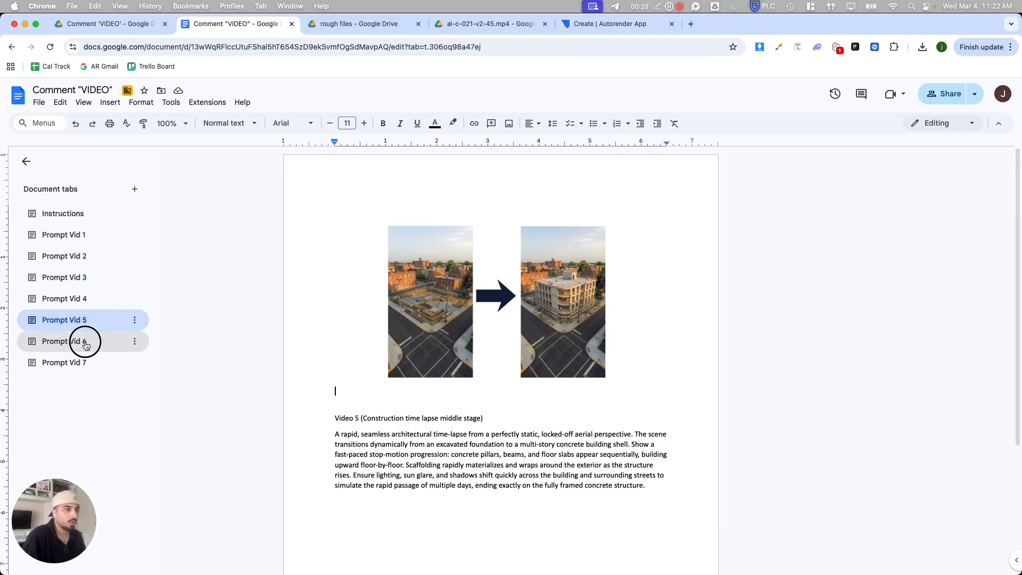
left_click(84, 341)
left_click(84, 362)
left_click(99, 235)
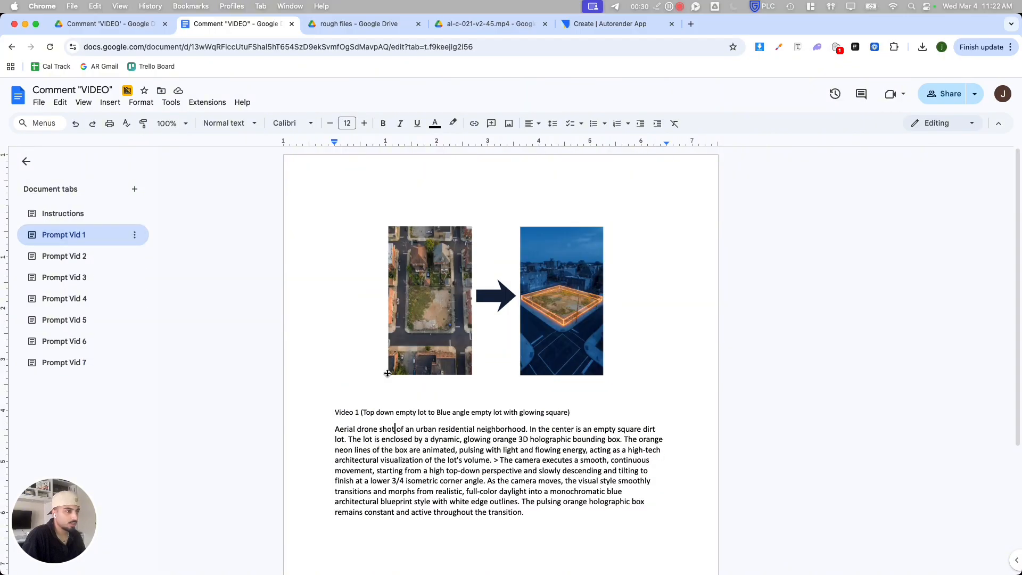
left_click(568, 449)
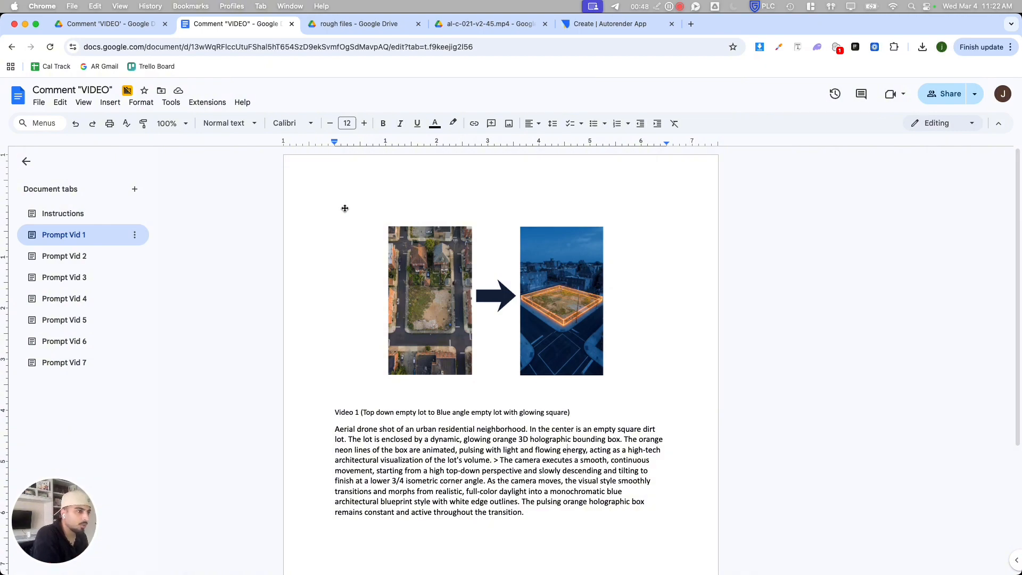
Switch to Autorender, open the Images To Video service and review its image, prompt and aspect-ratio inputs
left_click(631, 25)
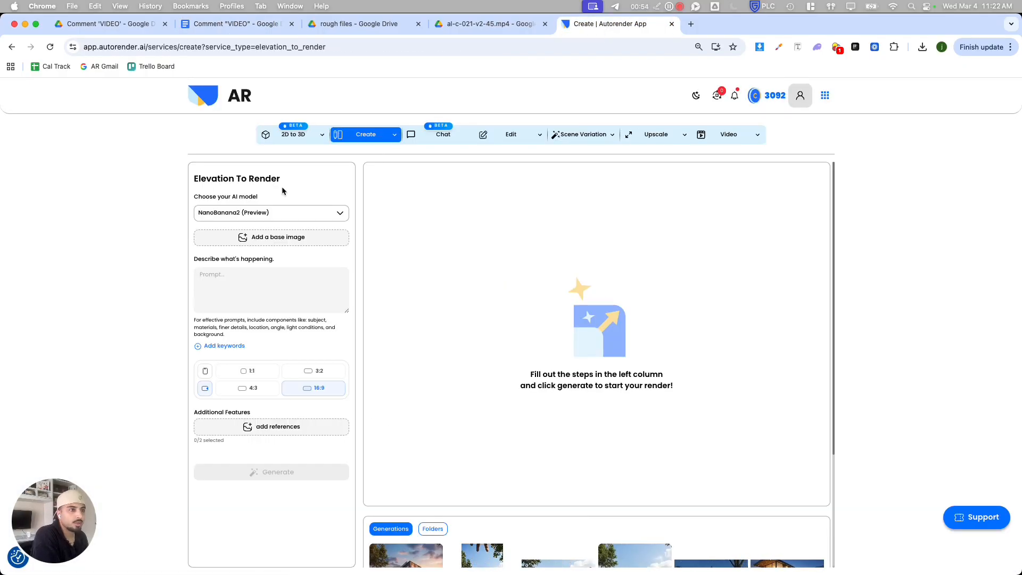
left_click(732, 140)
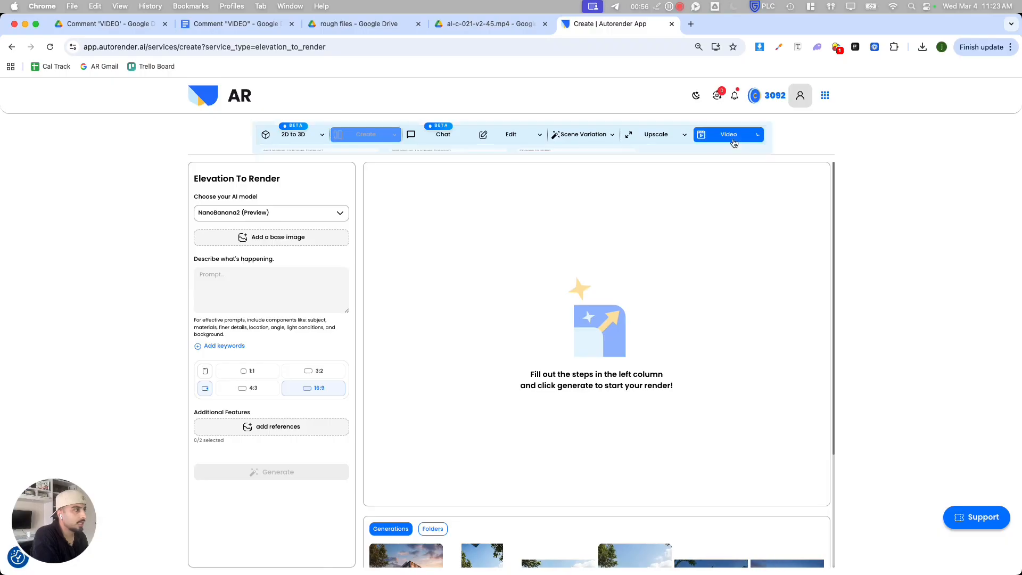
left_click(582, 182)
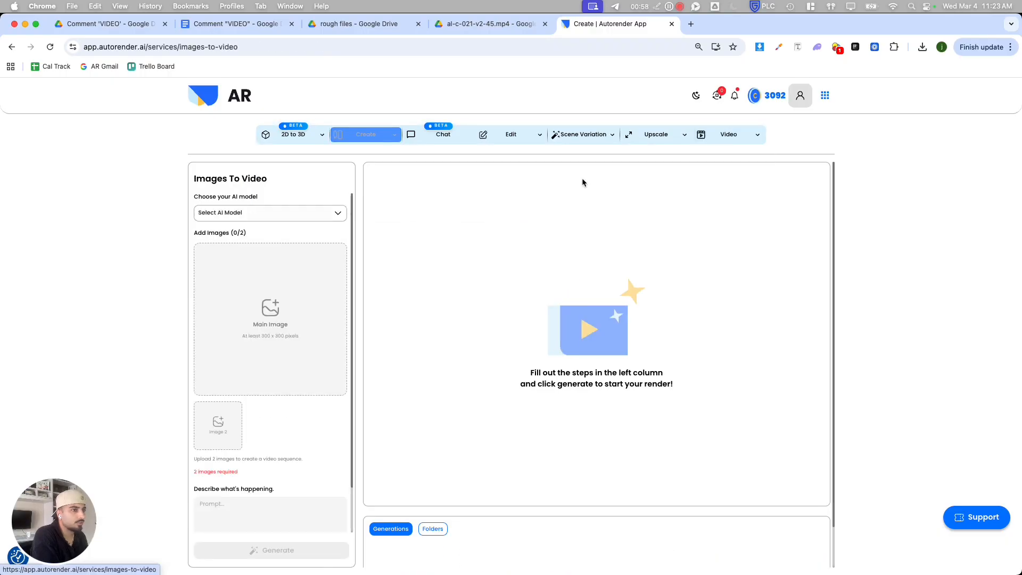
scroll(269, 418, "down", 3)
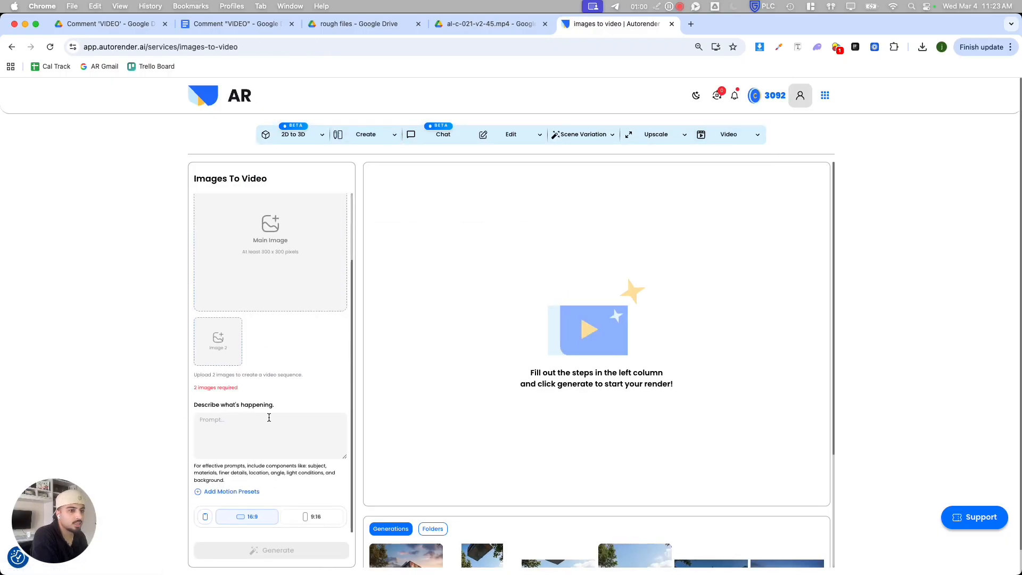
scroll(294, 352, "up", 3)
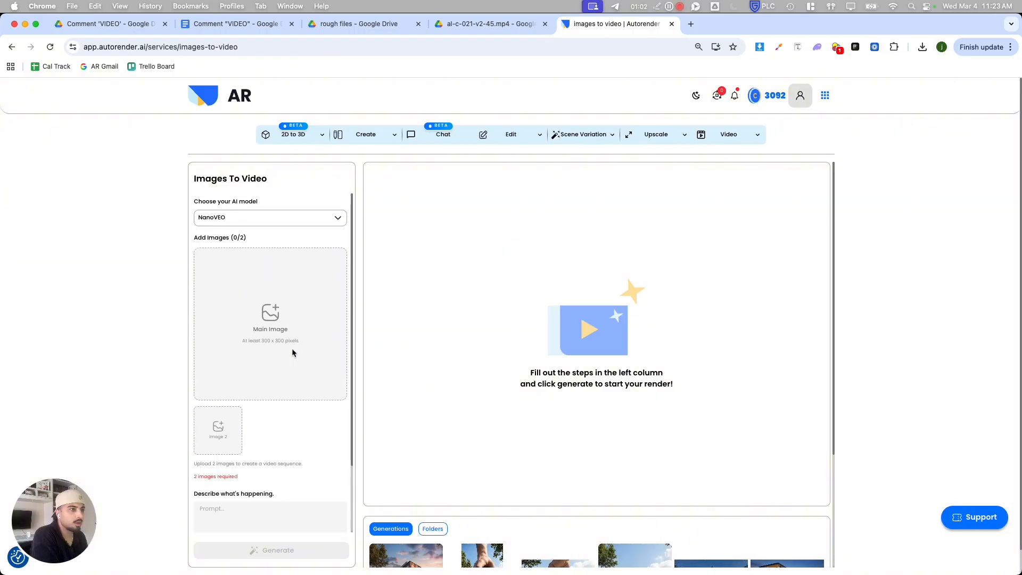
left_click(669, 7)
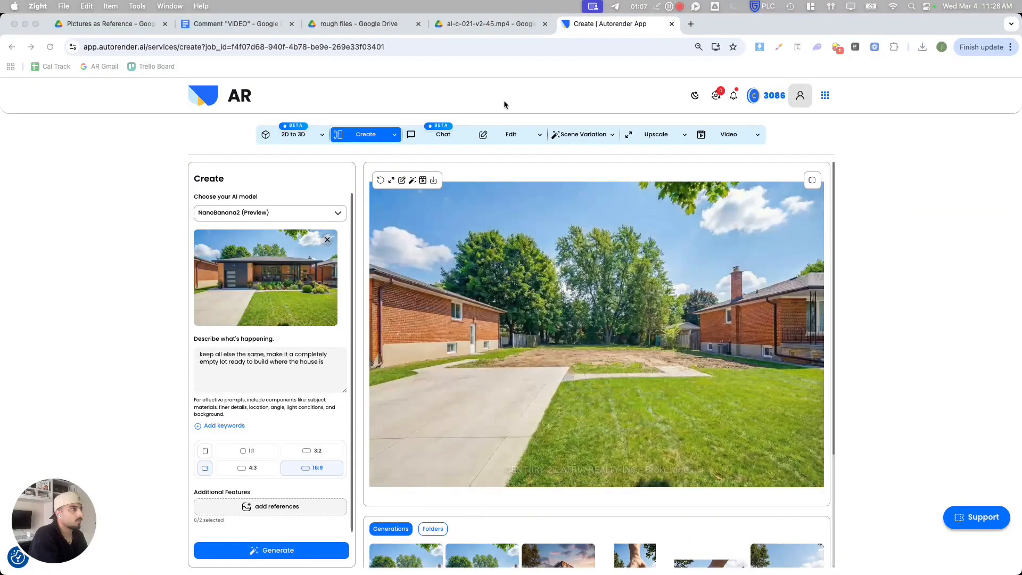
Switch to the Pictures as Reference folder in Google Drive and preview 01.jpg, closing the preview when done
left_click(111, 24)
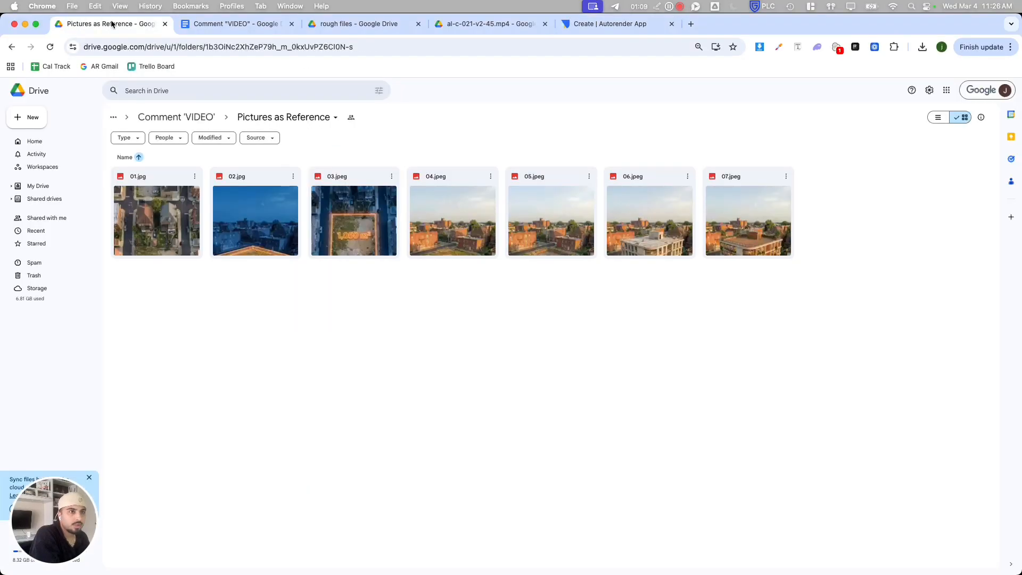
double_click(157, 225)
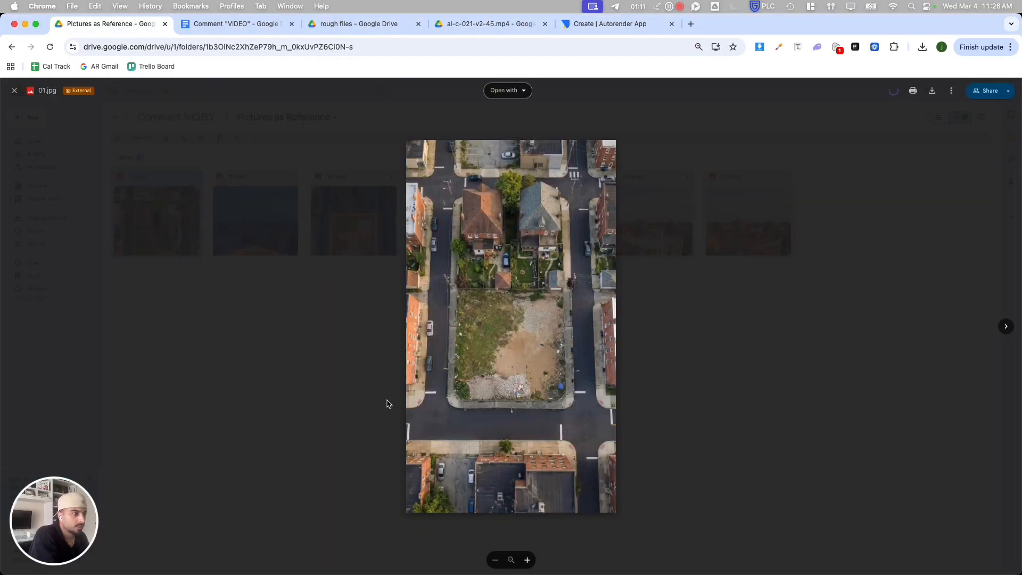
left_click(733, 404)
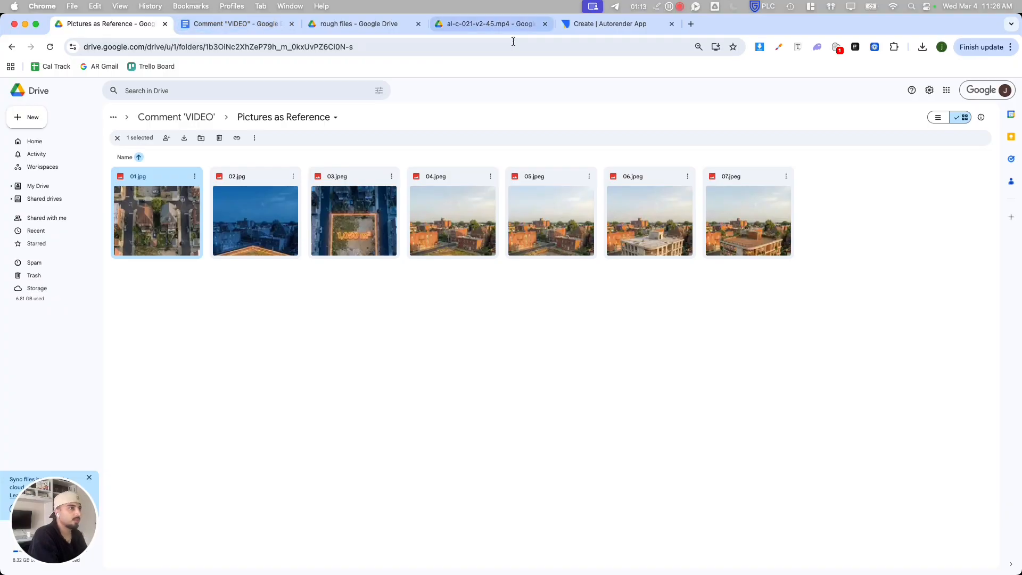
Switch to Autorender and compare the empty-lot render with the original house photo using the before/after slider
left_click(610, 30)
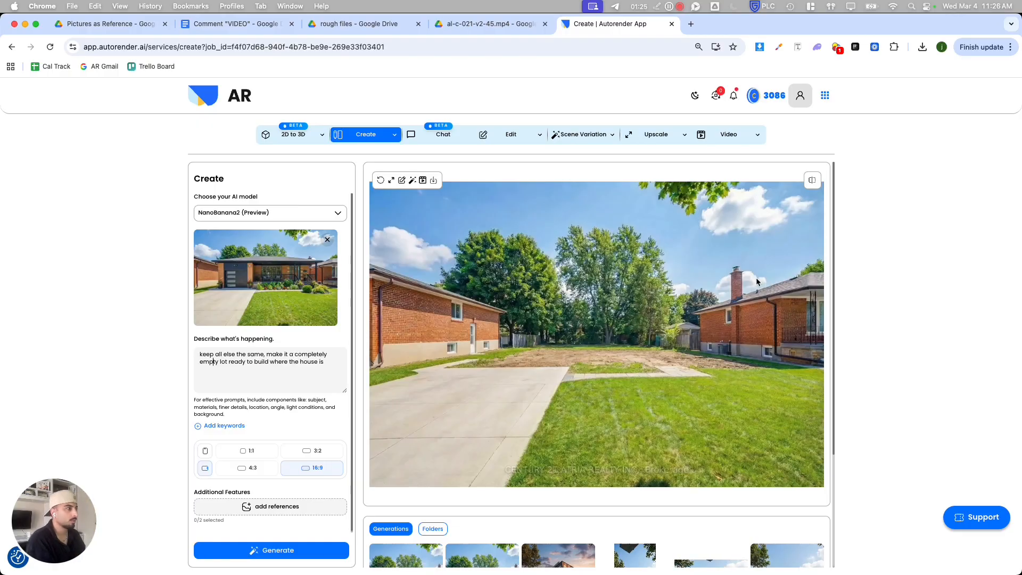
left_click(812, 181)
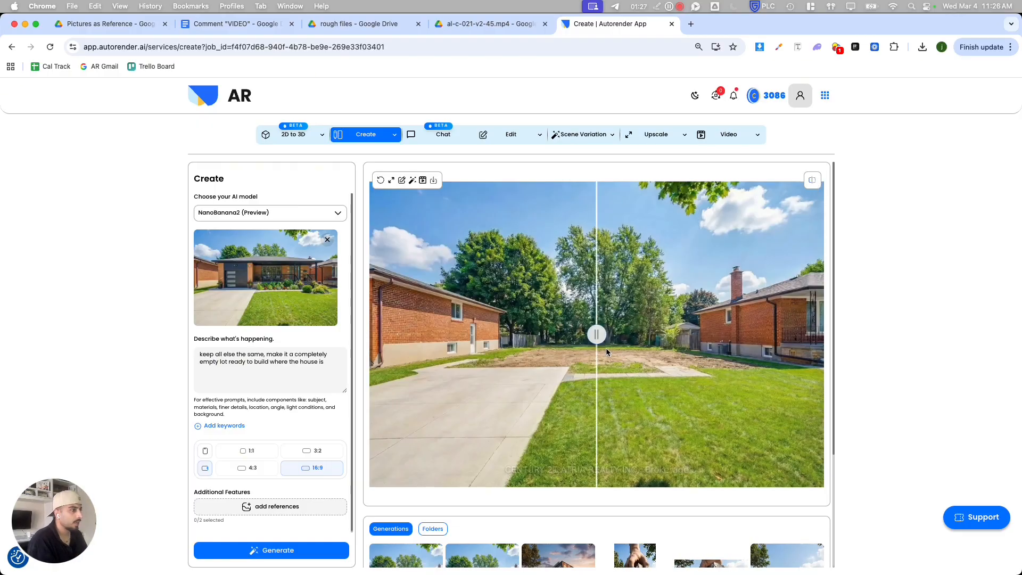
left_click_drag(605, 347, 817, 372)
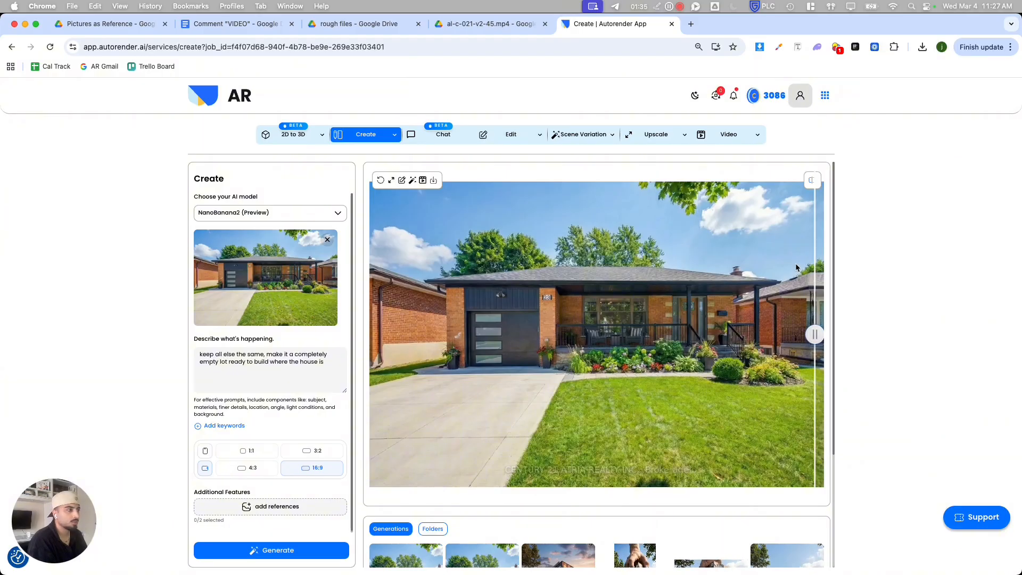
left_click_drag(814, 335, 337, 306)
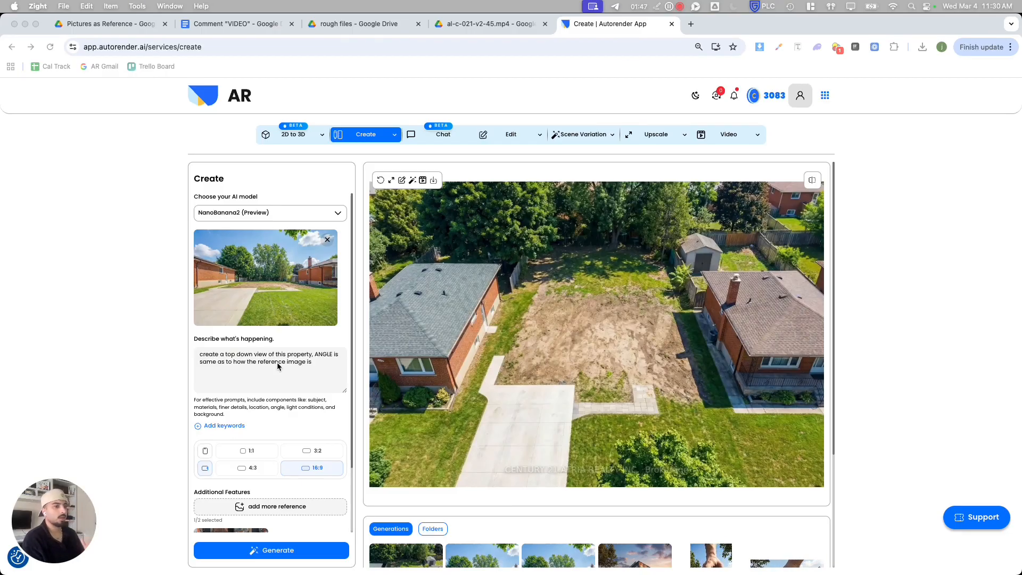
left_click(313, 368)
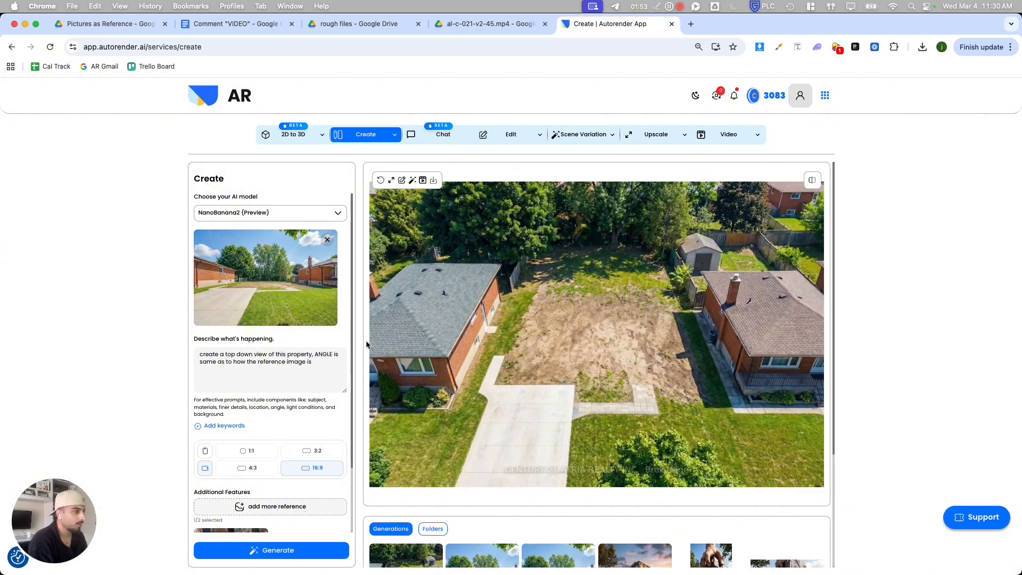
Switch to the reference pictures folder in Google Drive and examine the glowing orange lot boundary in 02.jpg
left_click(97, 29)
double_click(260, 237)
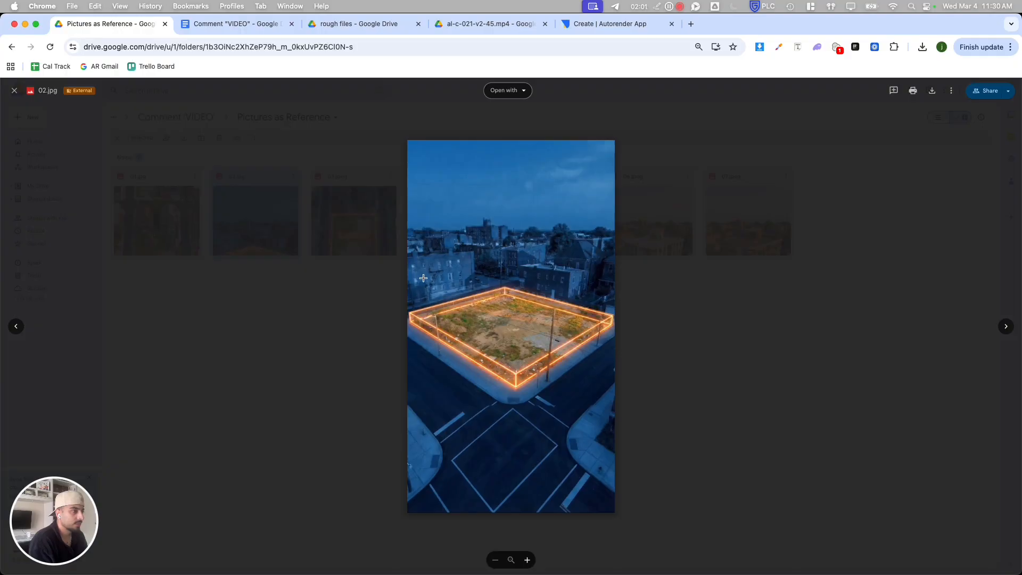
left_click(190, 359)
double_click(270, 248)
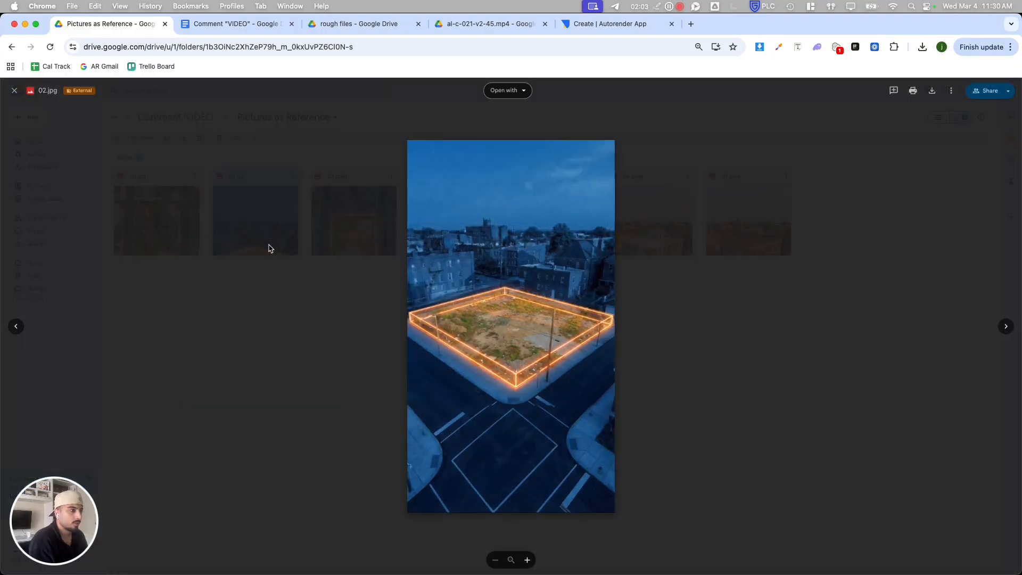
left_click(196, 303)
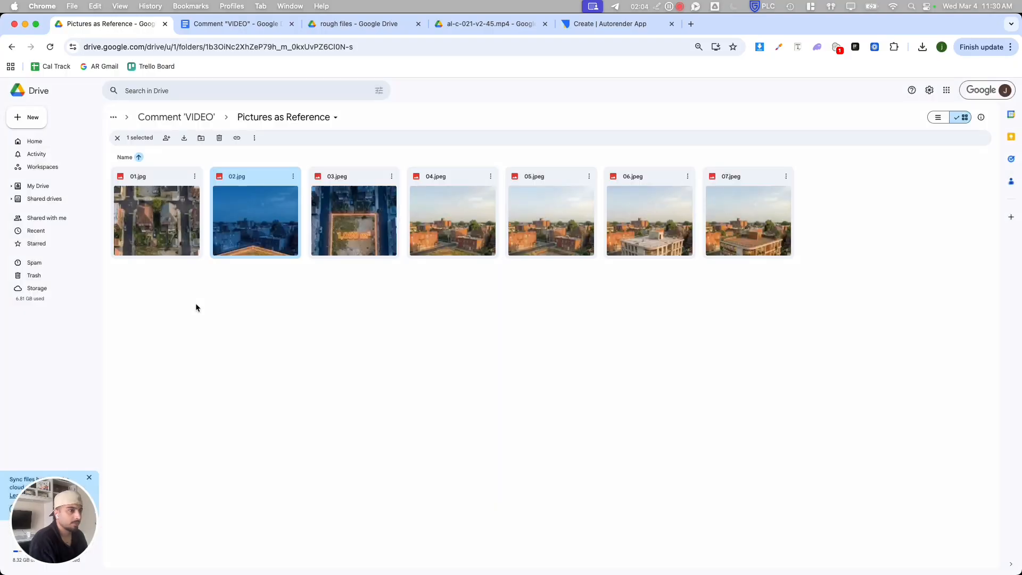
double_click(229, 224)
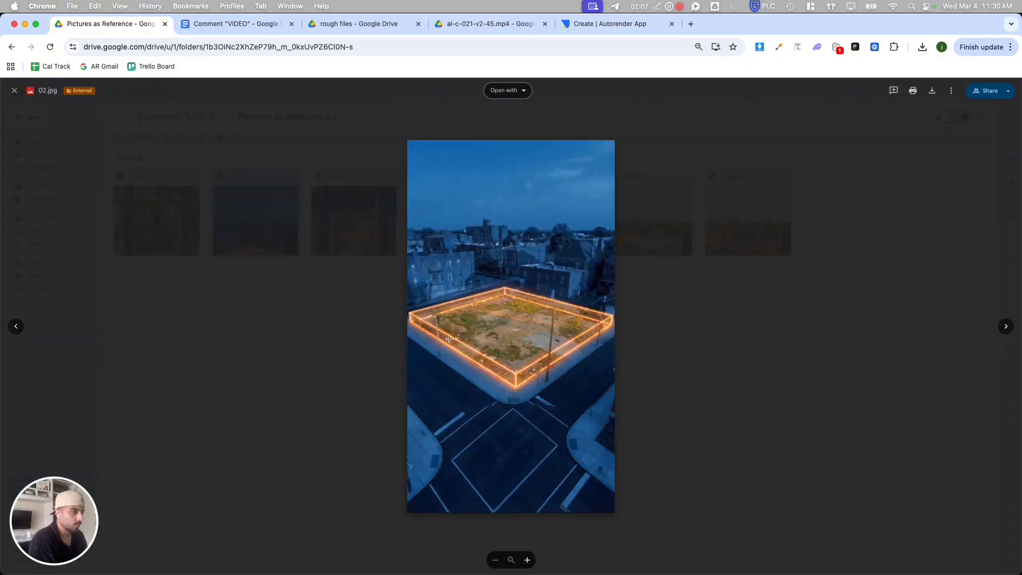
left_click(277, 262)
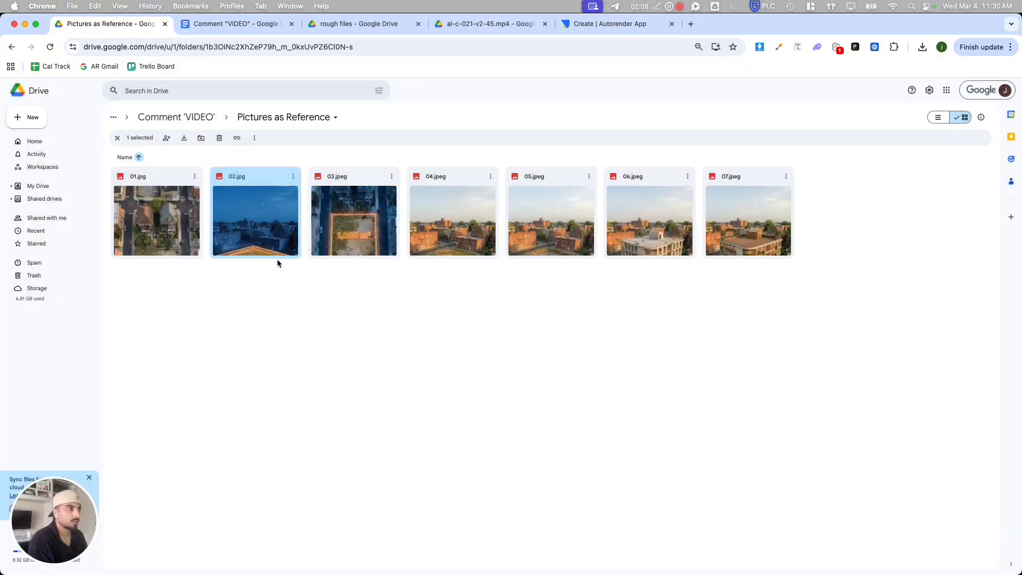
left_click(669, 6)
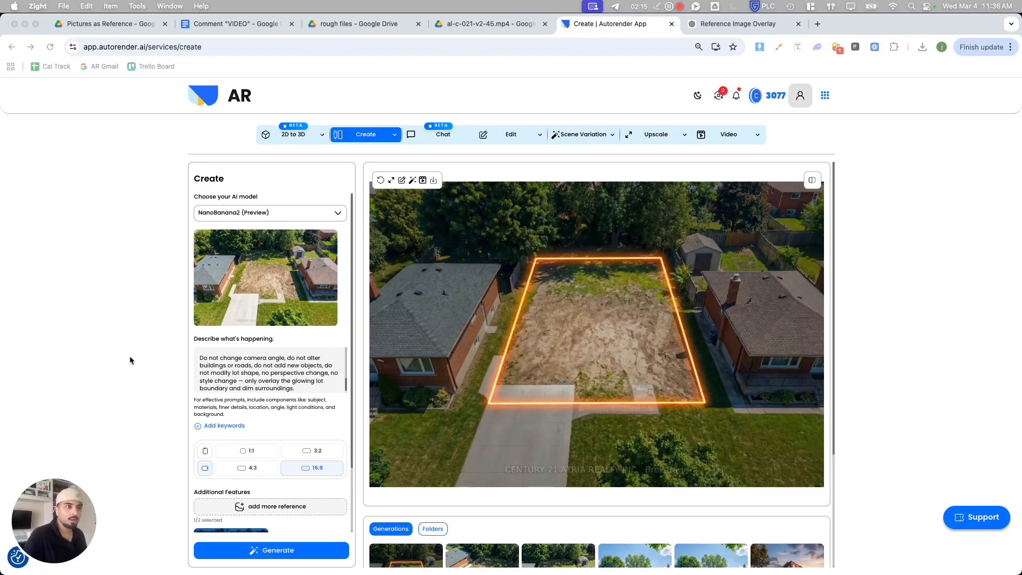
Review the base image, overlay prompt and reference picture used for the glowing lot boundary render
left_click(122, 371)
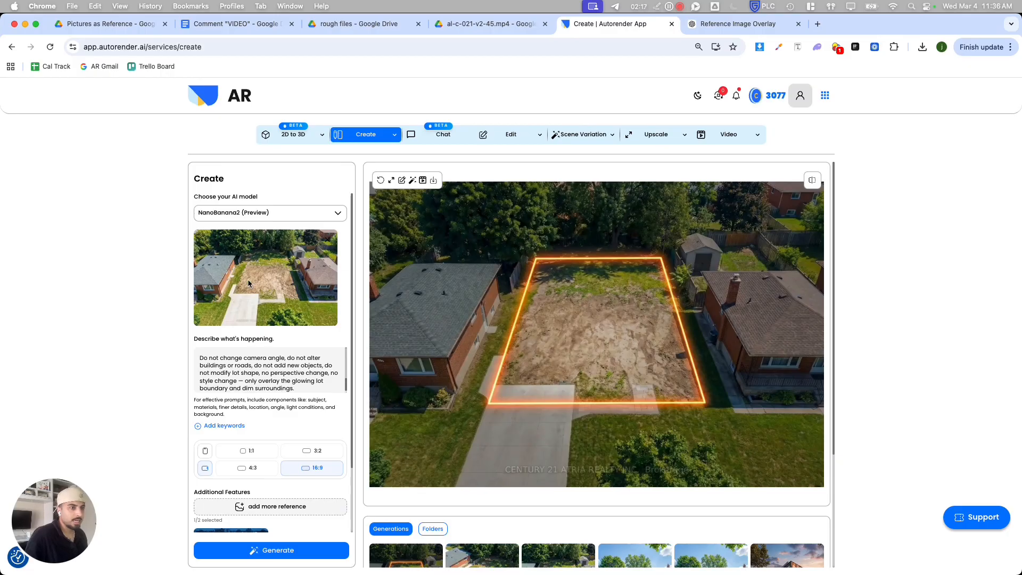
scroll(203, 478, "down", 3)
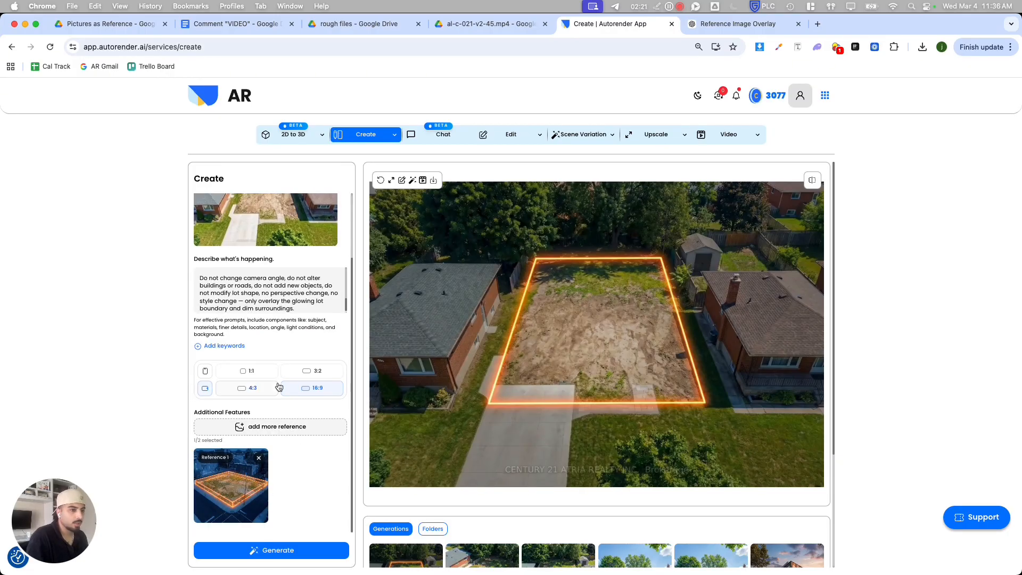
scroll(241, 296, "up", 3)
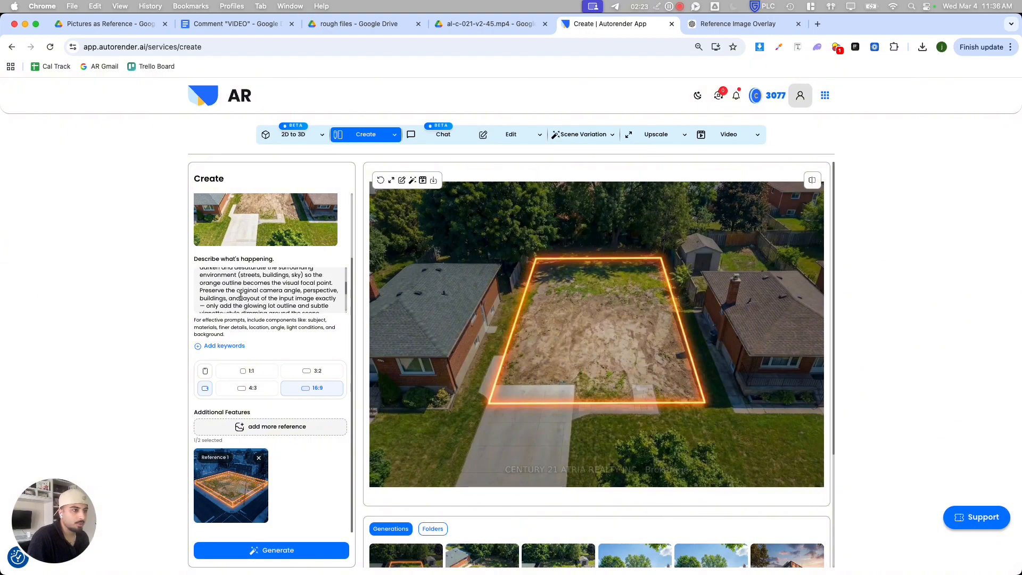
Switch to the reference pictures folder in Google Drive and page through the previews from 02.jpg to 07.jpeg
left_click(101, 24)
left_click(144, 294)
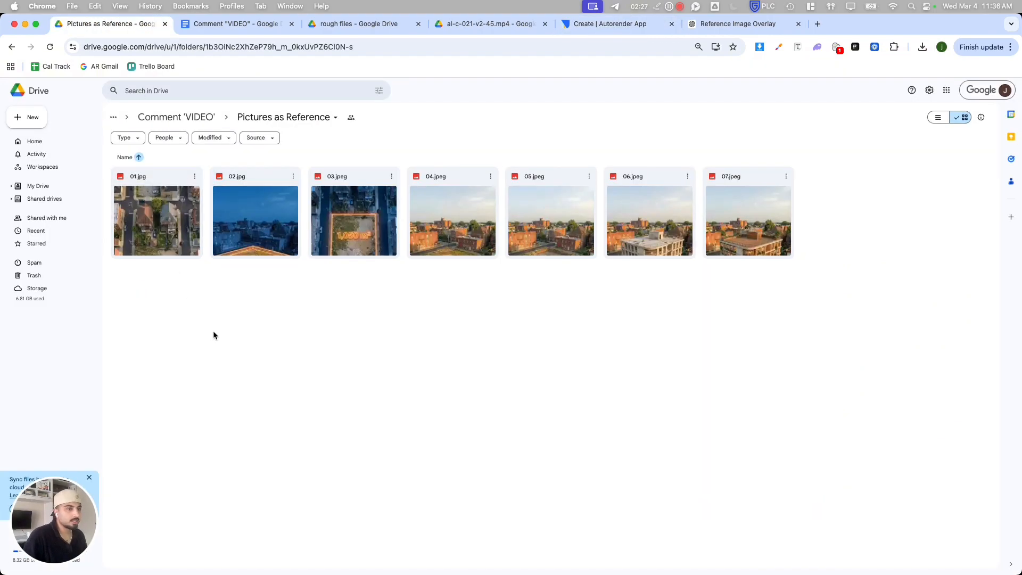
left_click_drag(164, 316, 756, 218)
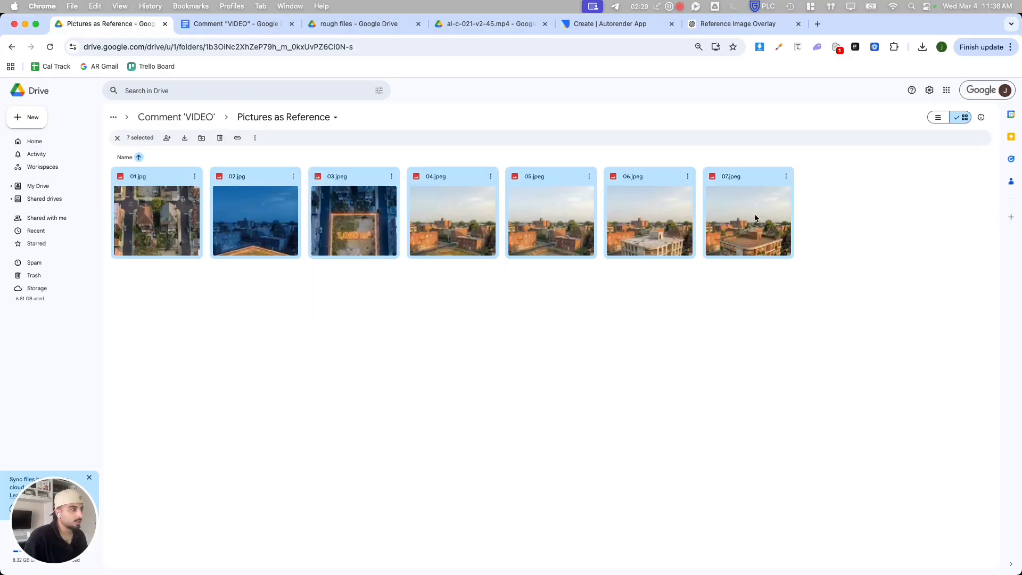
left_click(551, 357)
double_click(257, 238)
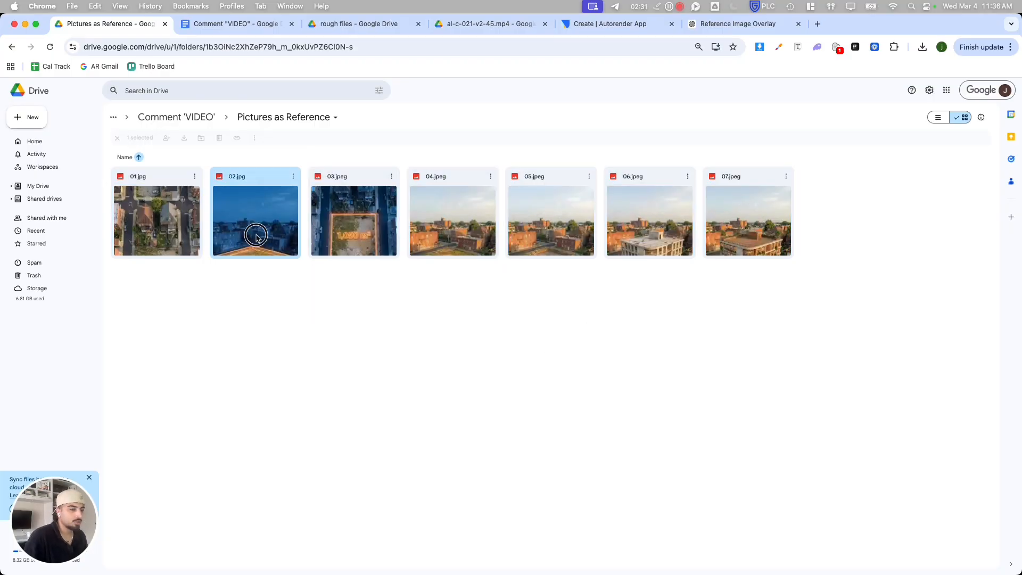
key("Right")
key("Right")
key("Right")
key("Right")
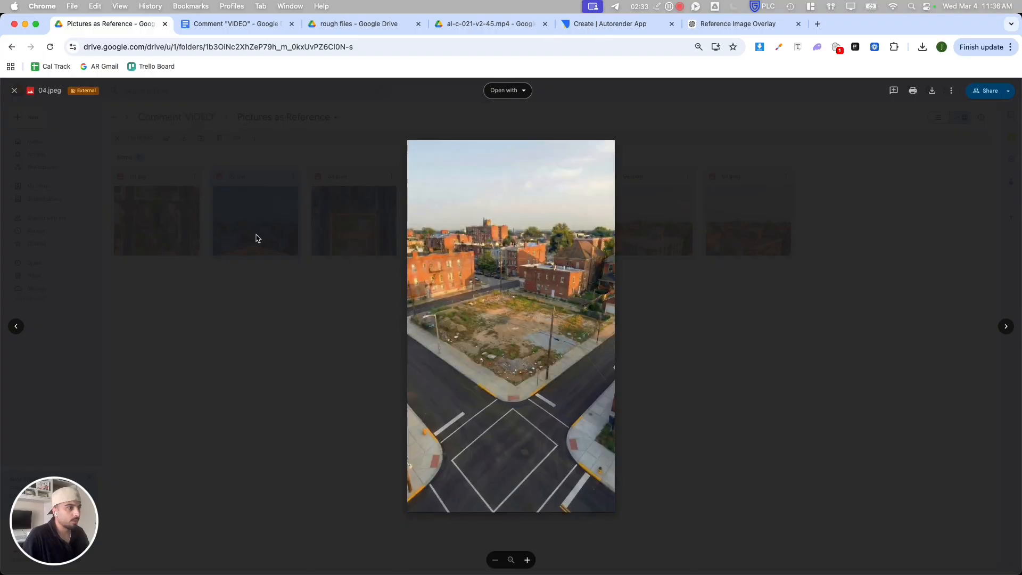
key("Right")
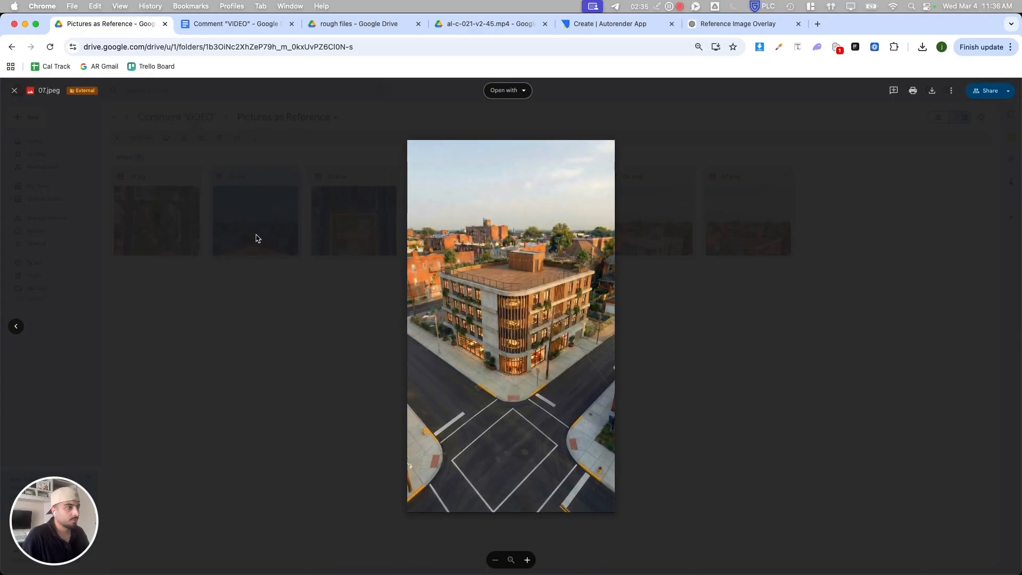
left_click(255, 376)
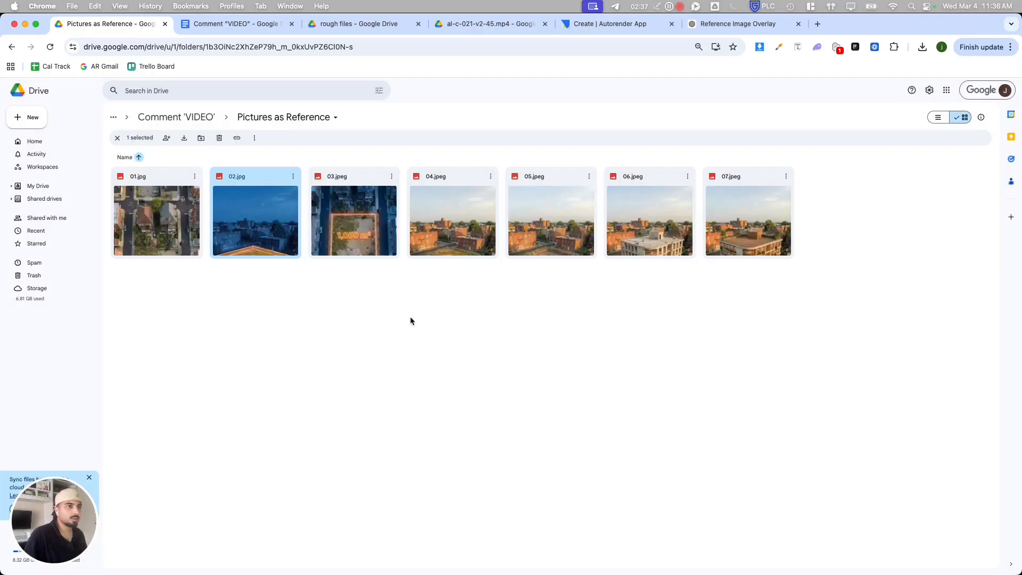
Revisit the Prompt Vid 1 page in the document and switch to the ChatGPT conversation about the reference image overlay
left_click(229, 24)
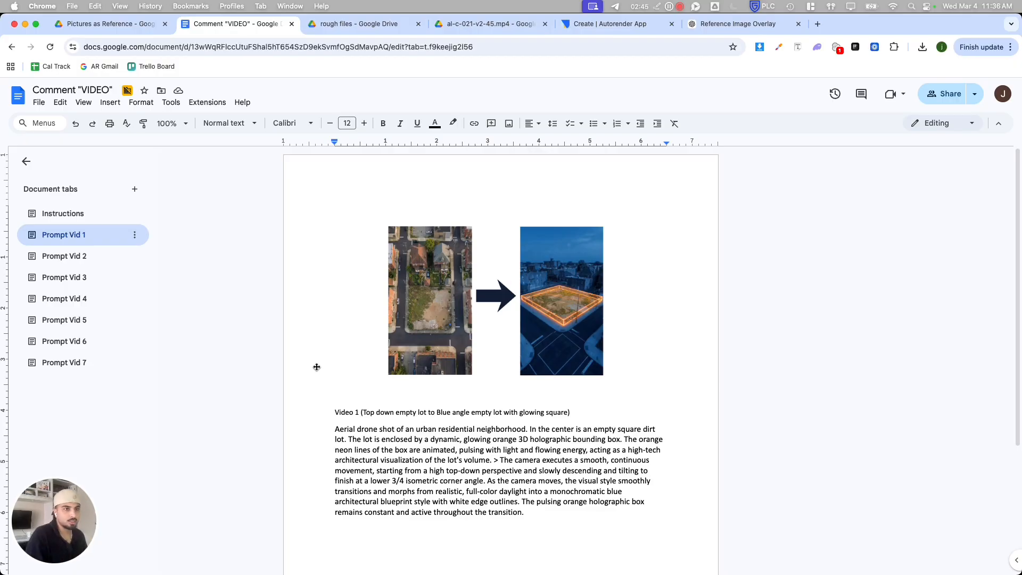
left_click(712, 24)
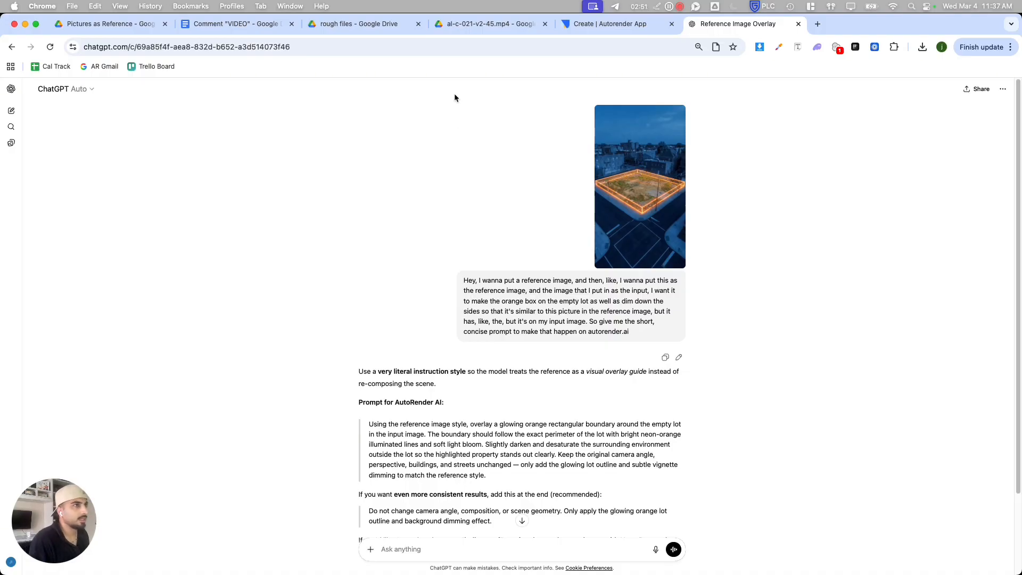
Switch to Autorender's Create page and read through the full prompt used for the glowing lot boundary image
left_click(599, 25)
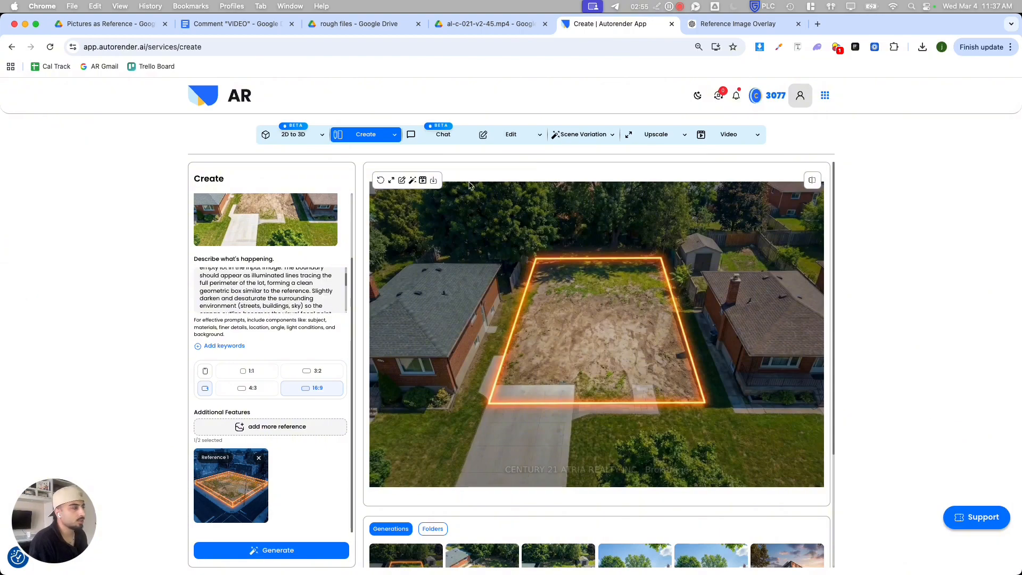
scroll(249, 289, "up", 3)
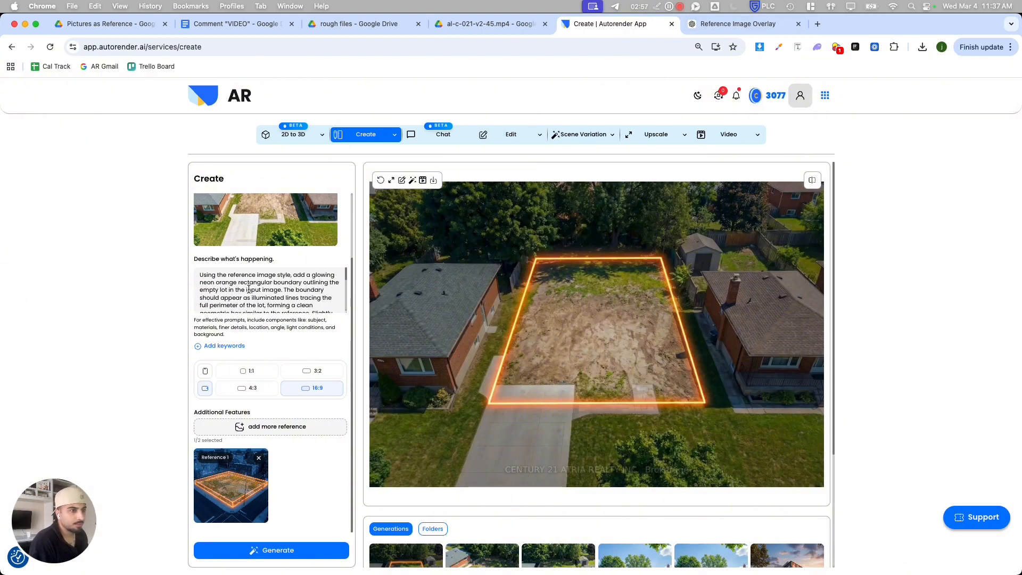
scroll(219, 292, "down", 5)
scroll(219, 292, "down", 5)
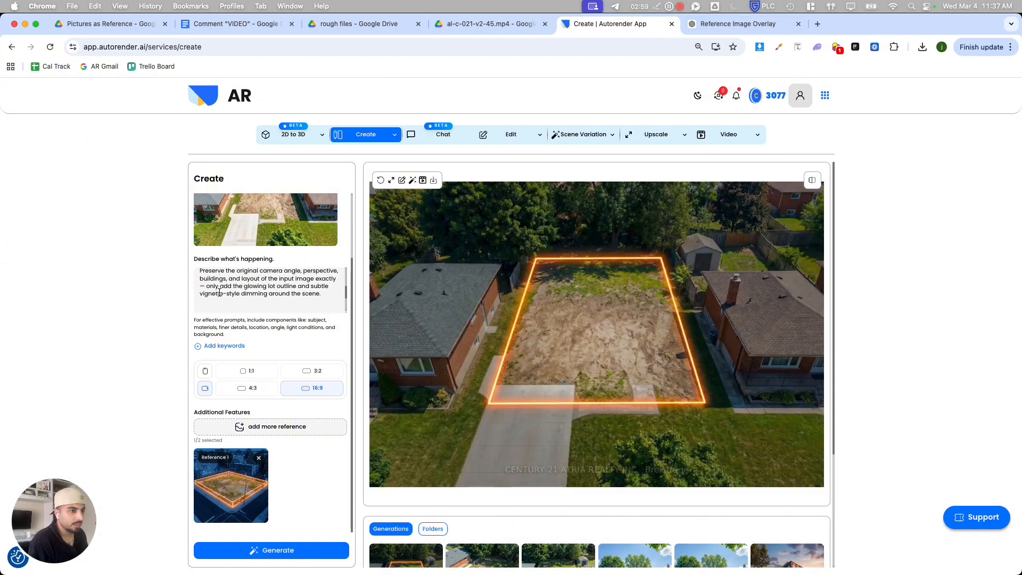
Switch to the ChatGPT conversation and examine the suggested Autorender prompt, the consistency add-on and the Nano Banana note
left_click(719, 23)
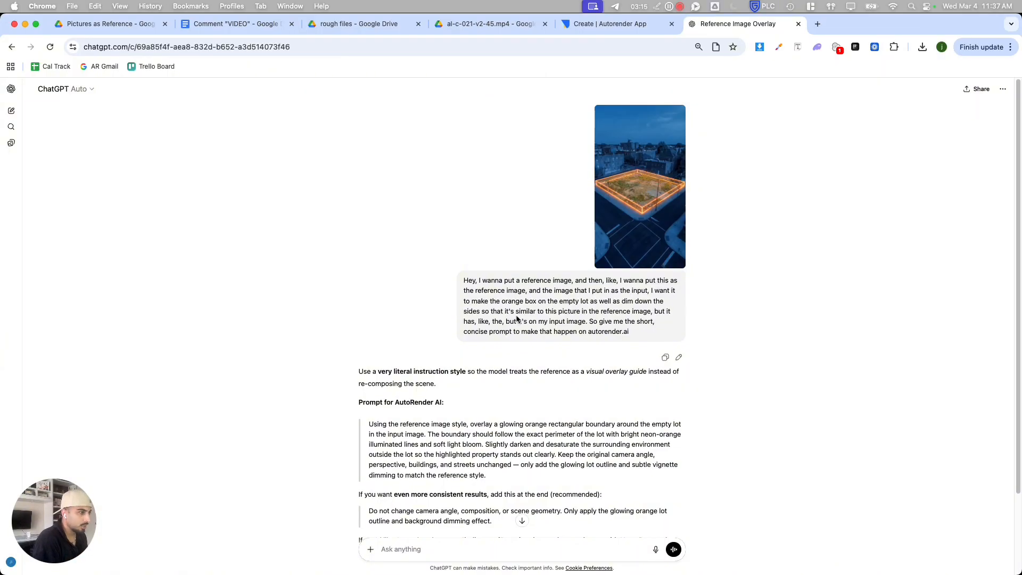
scroll(562, 322, "down", 2)
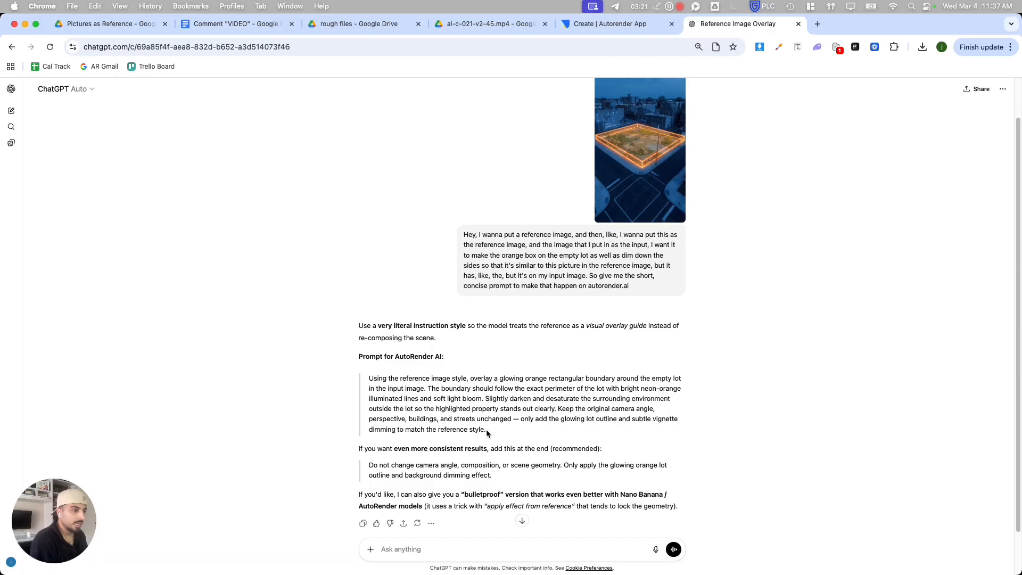
left_click_drag(486, 430, 374, 379)
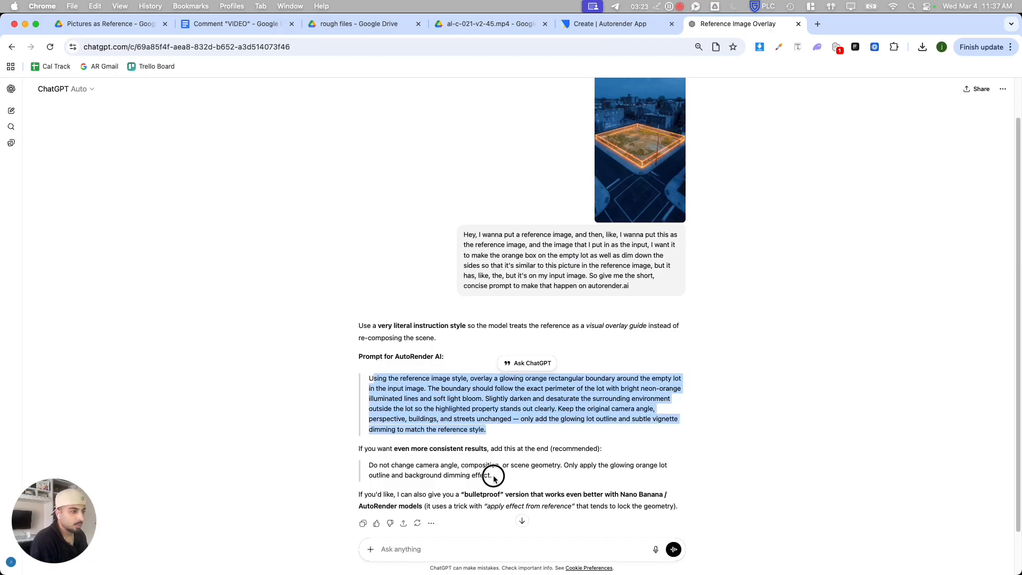
left_click_drag(493, 478, 368, 462)
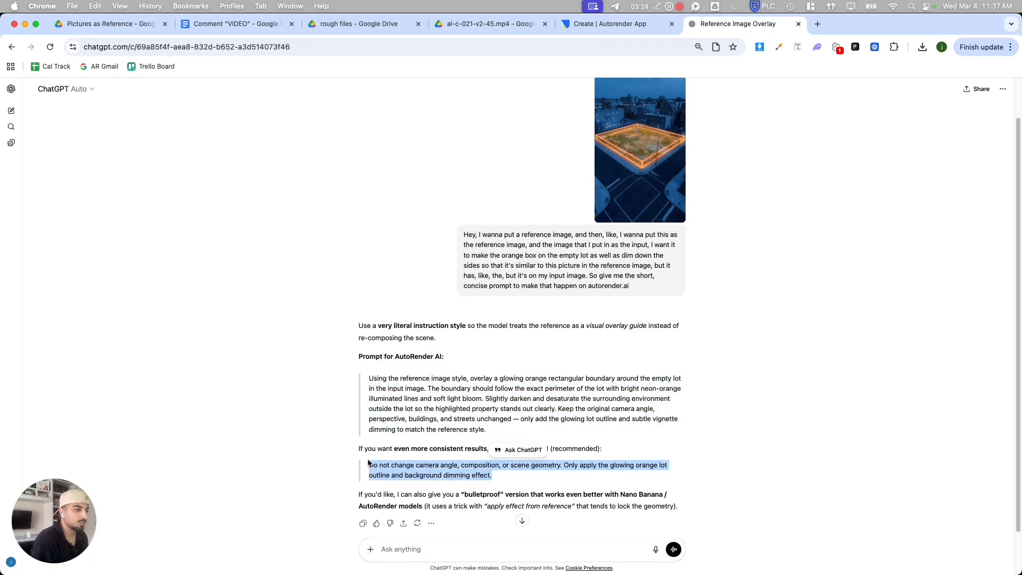
left_click(396, 434)
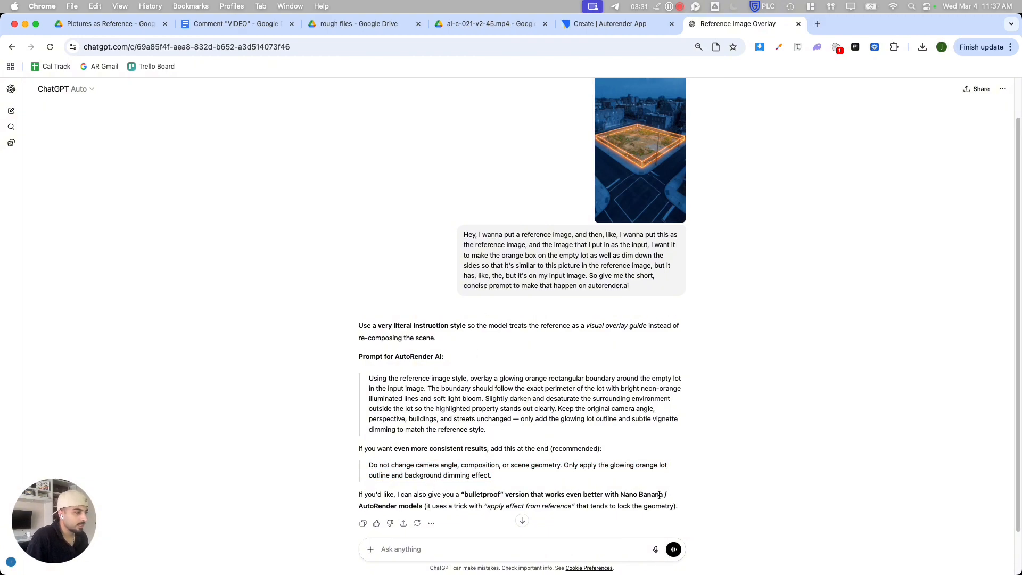
left_click_drag(664, 494, 615, 494)
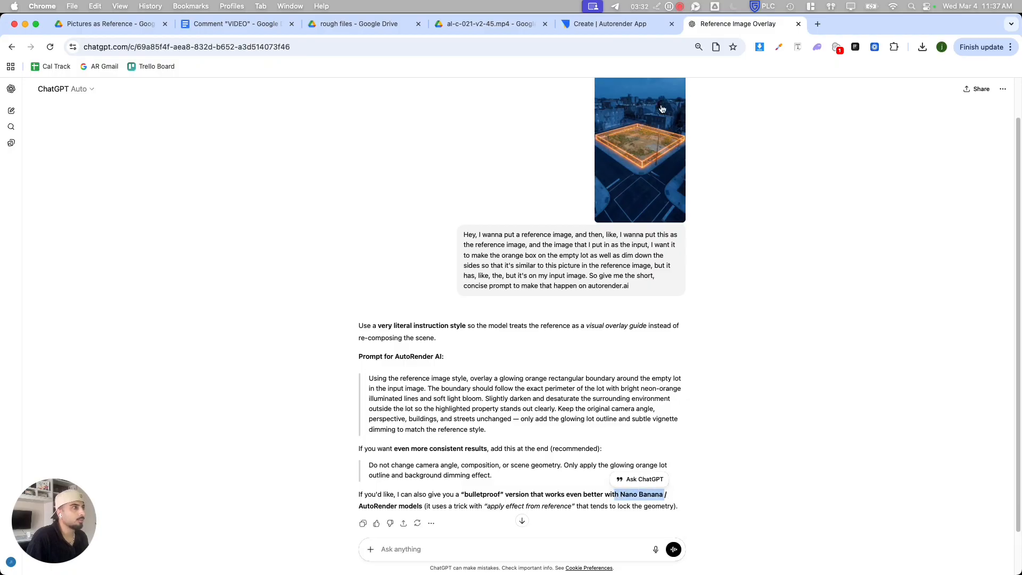
Return to Autorender, check the Create page's AI model, and open the Images to Video service
left_click(606, 25)
key("super+a")
key("super+v")
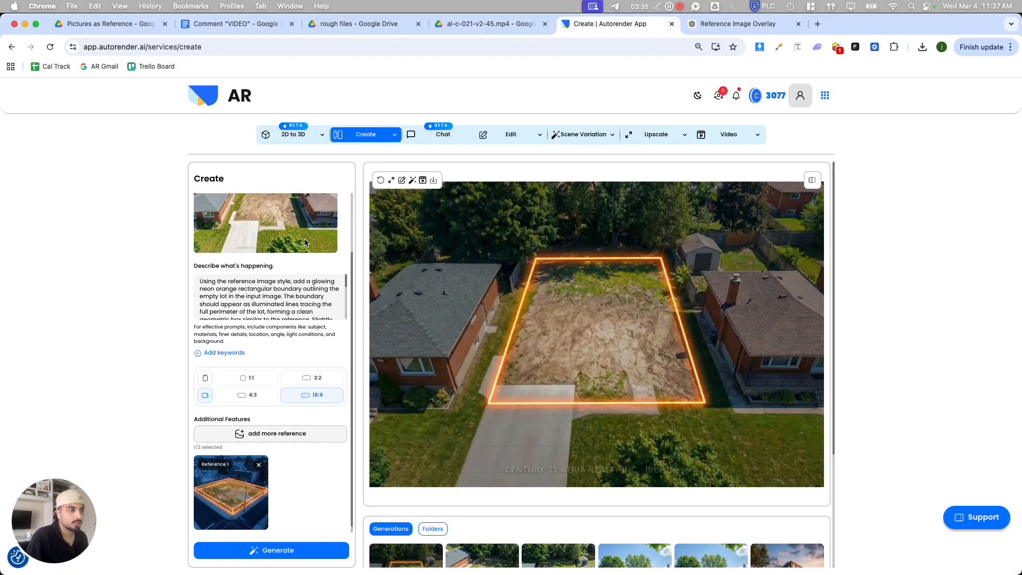
scroll(251, 244, "up", 3)
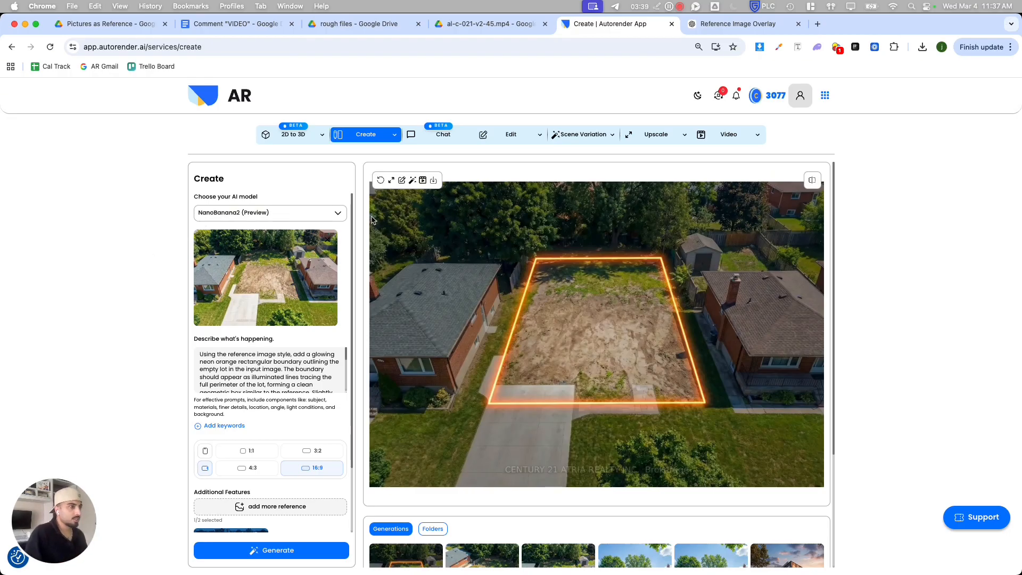
left_click(746, 140)
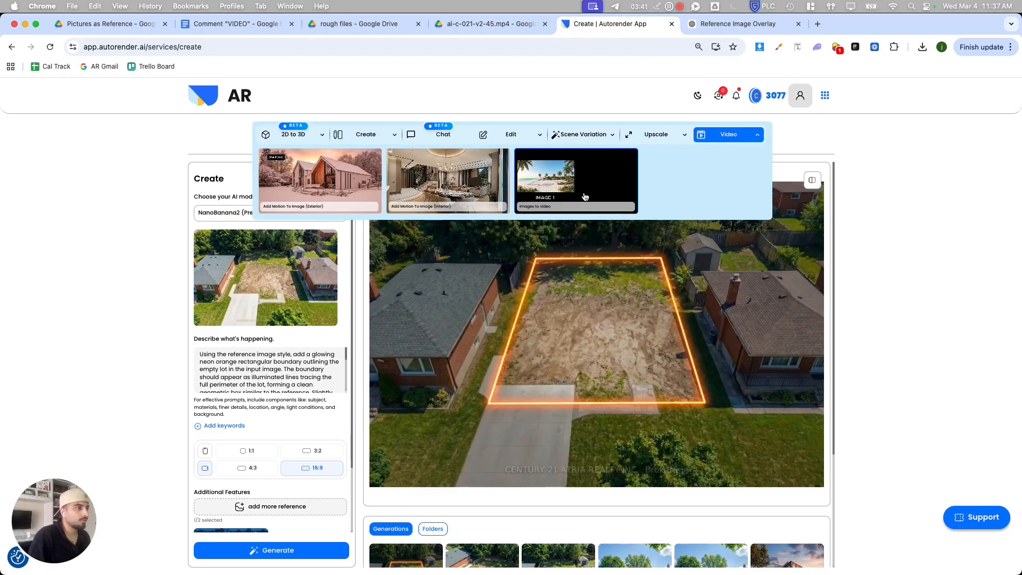
left_click(594, 184)
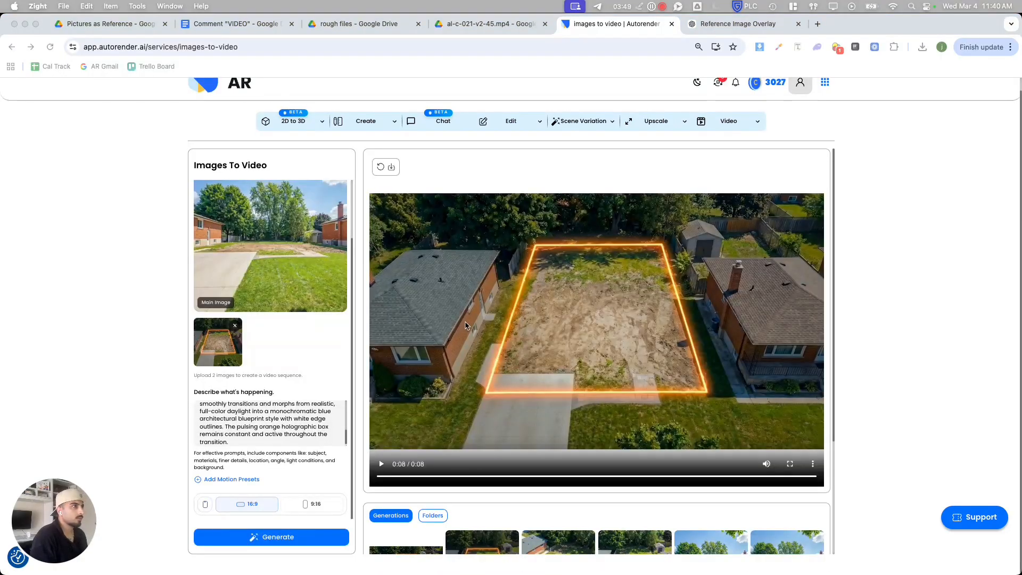
Review the video's AI model, two input images and motion prompt, and compare them with the document's Prompt Vid 1 page
scroll(334, 308, "up", 3)
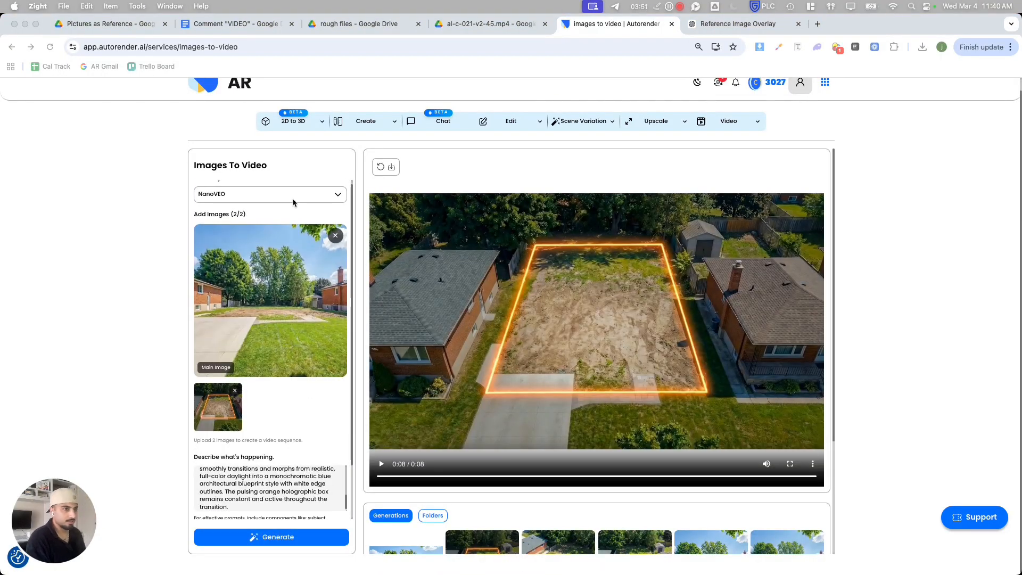
scroll(276, 298, "down", 3)
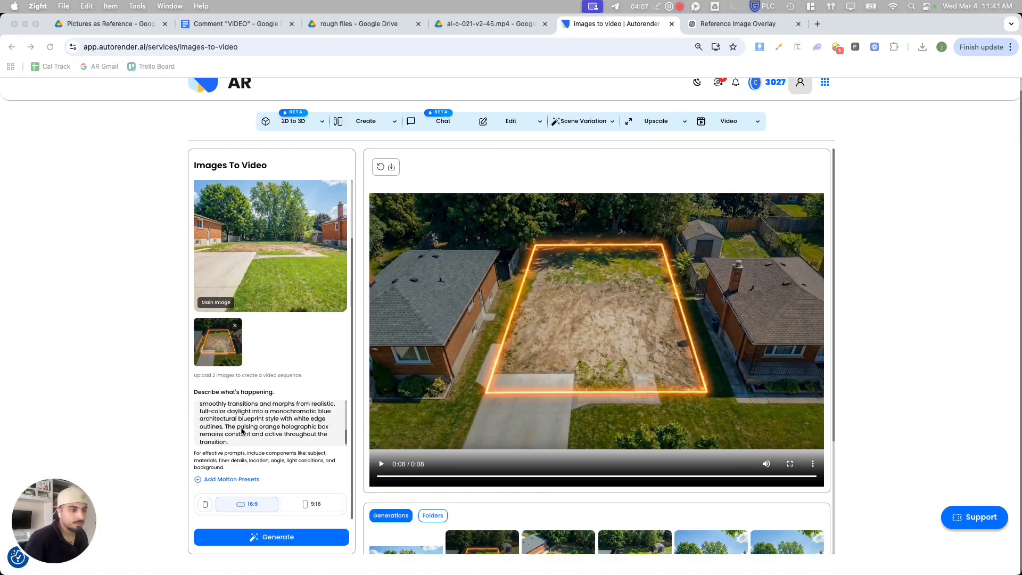
scroll(242, 431, "up", 5)
scroll(242, 431, "up", 3)
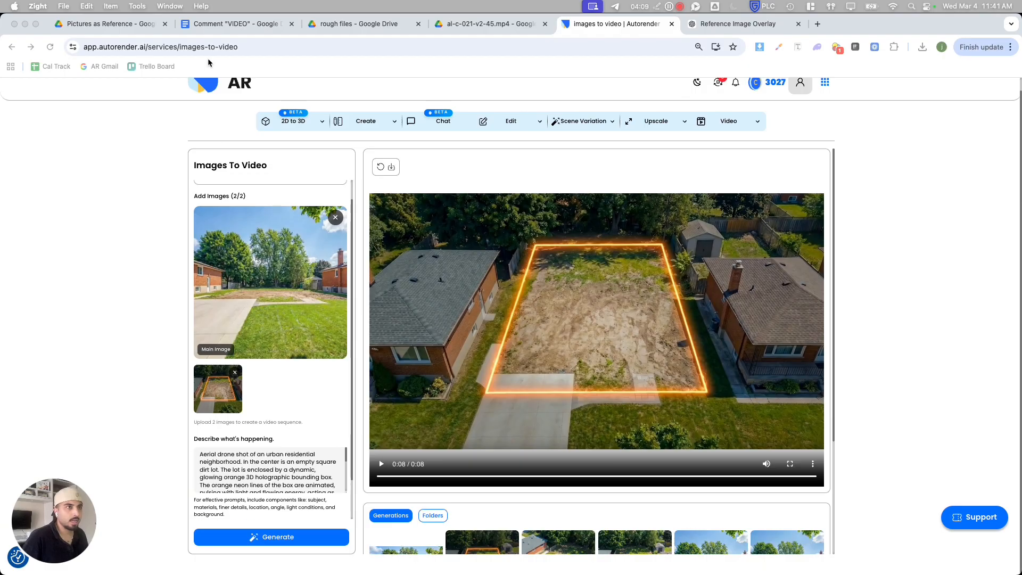
left_click(239, 24)
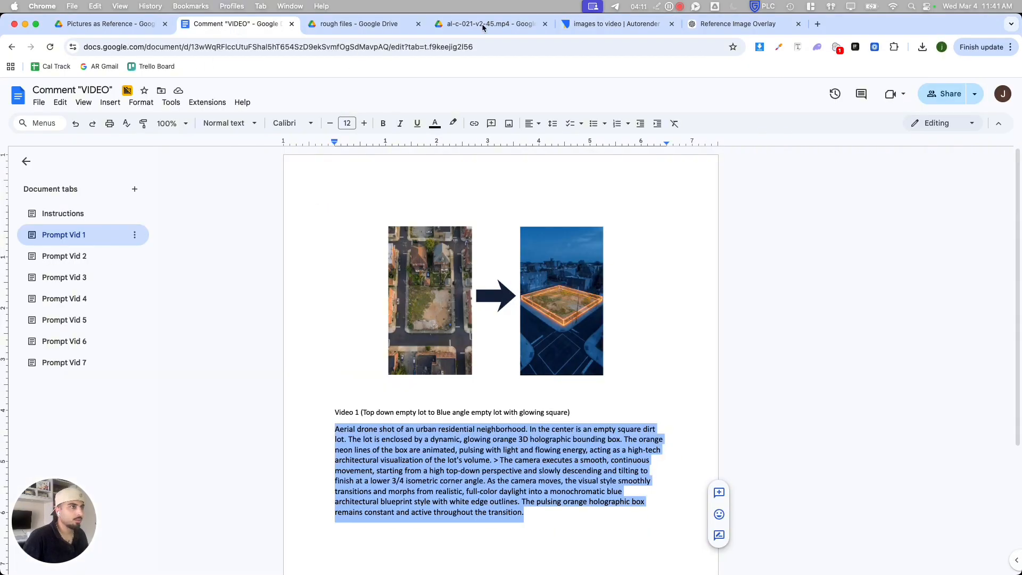
left_click(630, 26)
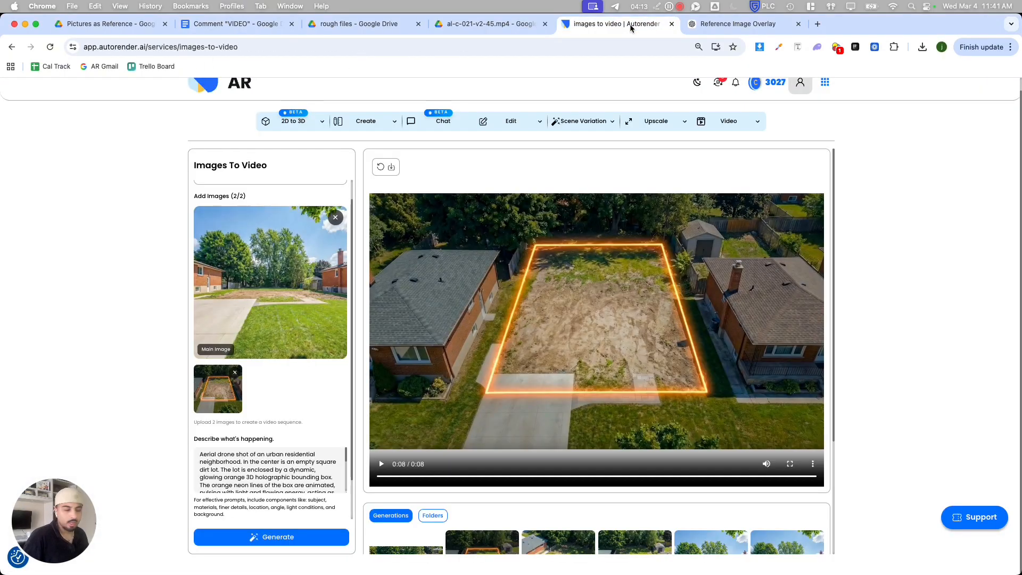
Play the generated lot transition video, pause it near the end, and review its motion prompt
left_click(381, 464)
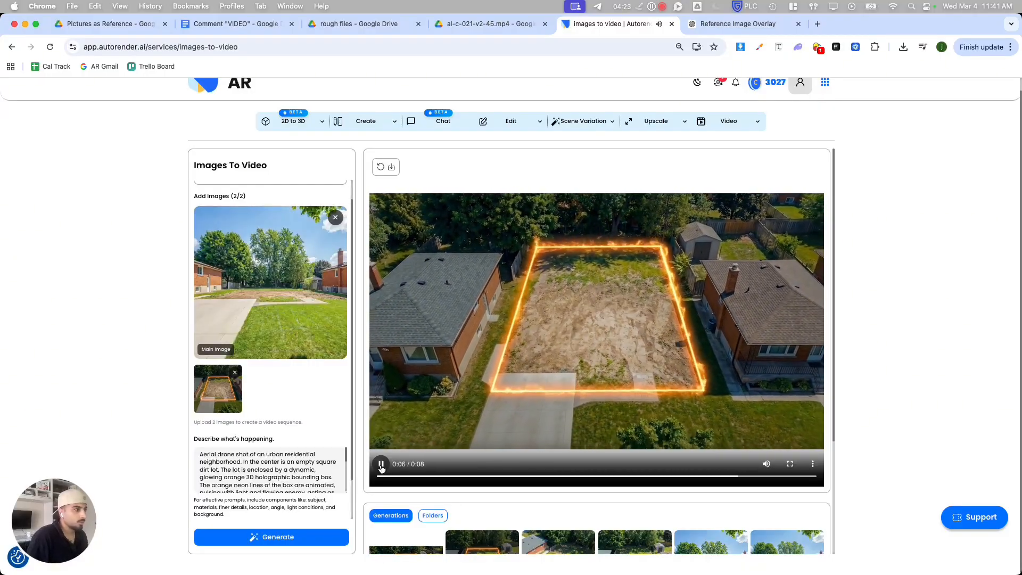
left_click(381, 465)
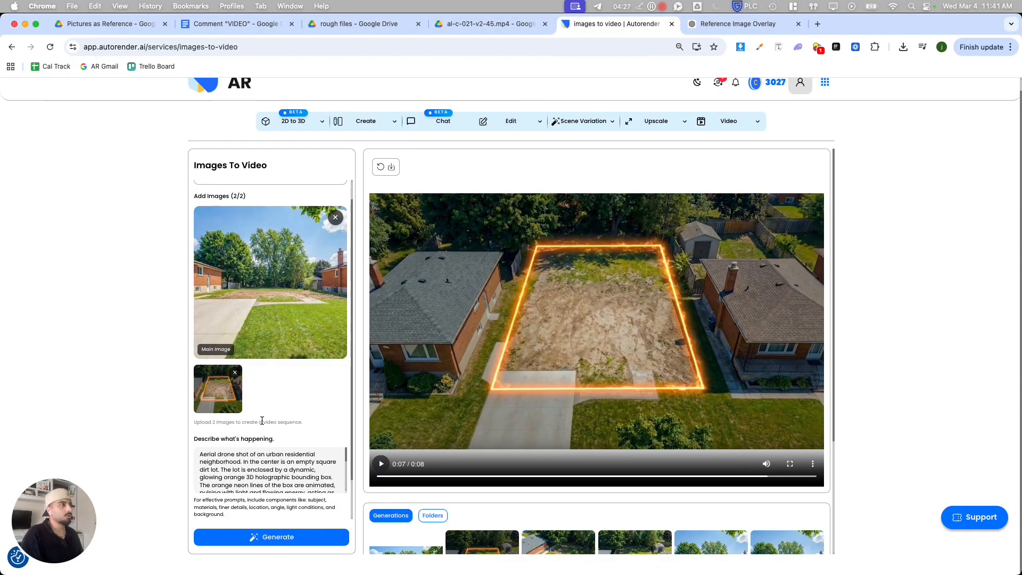
scroll(262, 421, "down", 2)
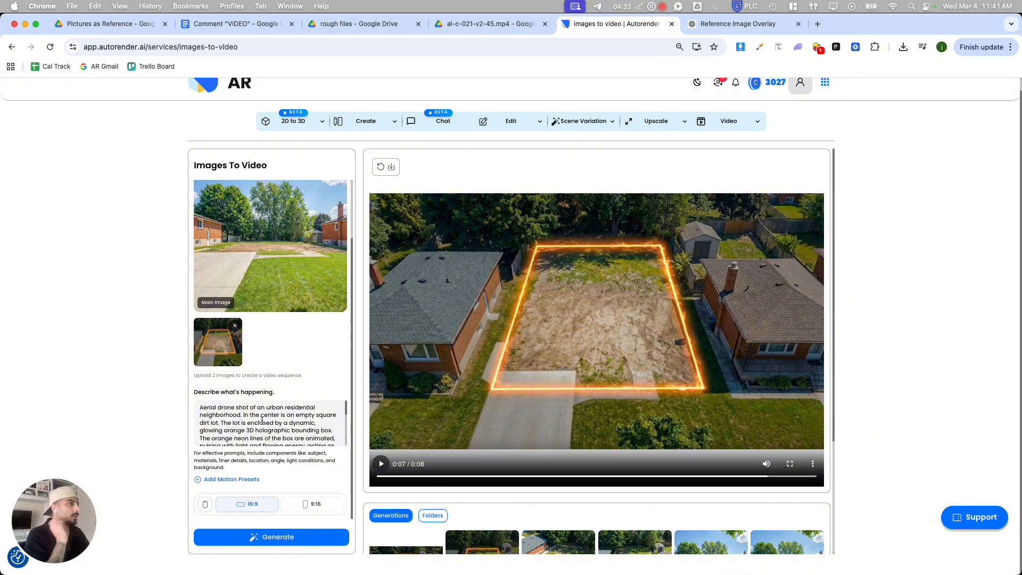
Revisit the ChatGPT reference overlay conversation and the Prompt Vid 1 page, returning to Autorender's Images to Video page
left_click(731, 27)
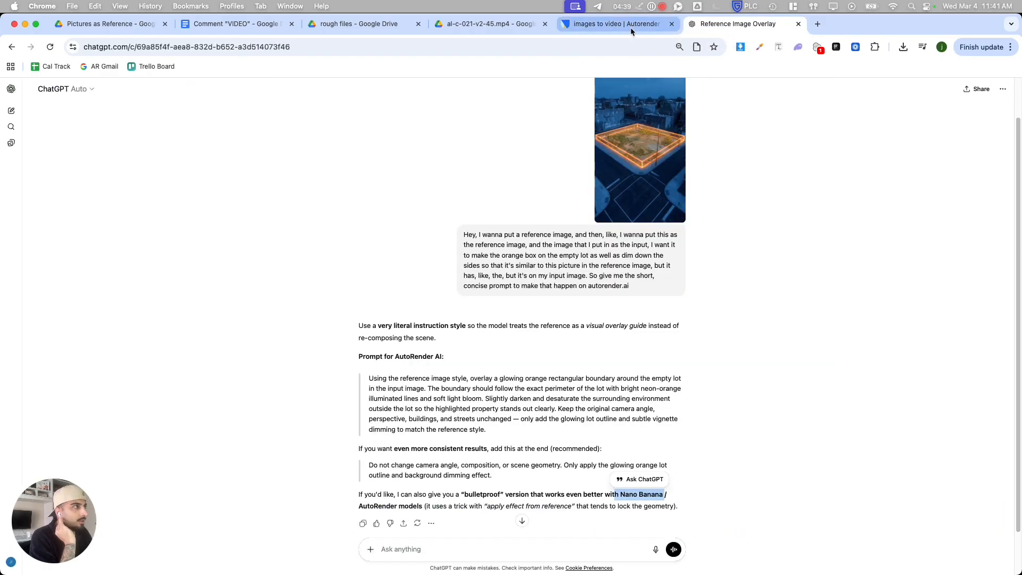
left_click(491, 444)
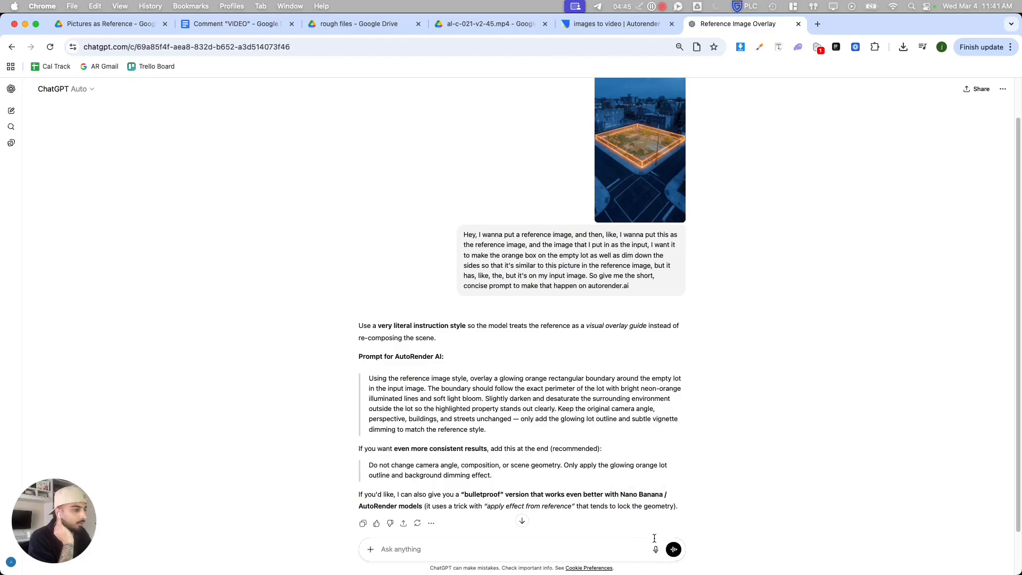
left_click(611, 25)
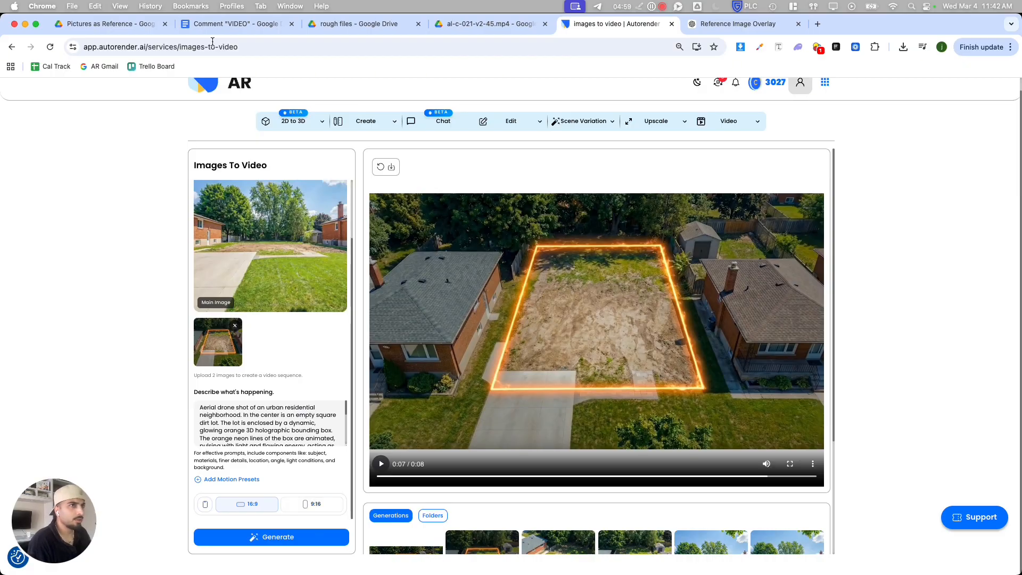
left_click(229, 24)
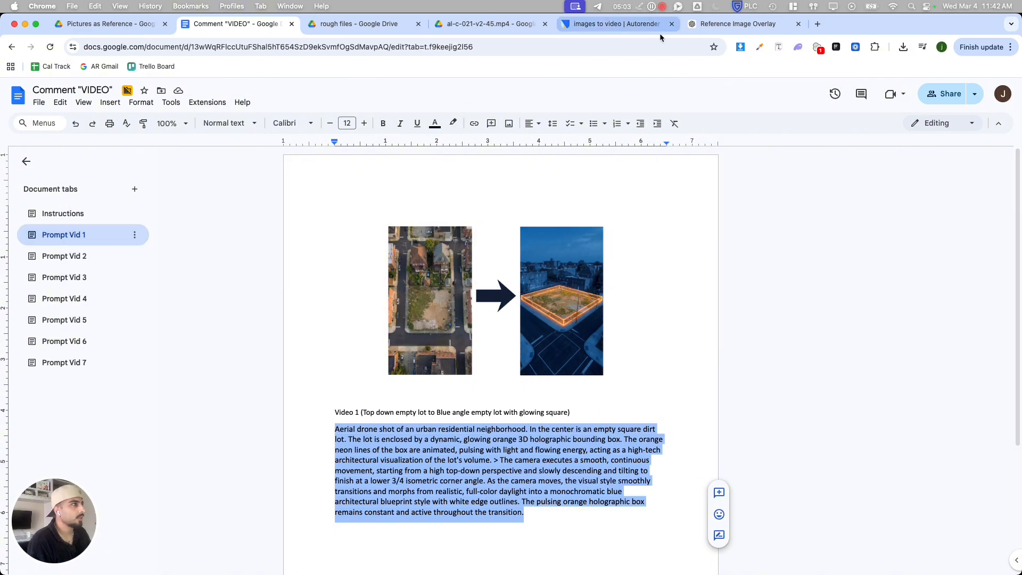
left_click(611, 29)
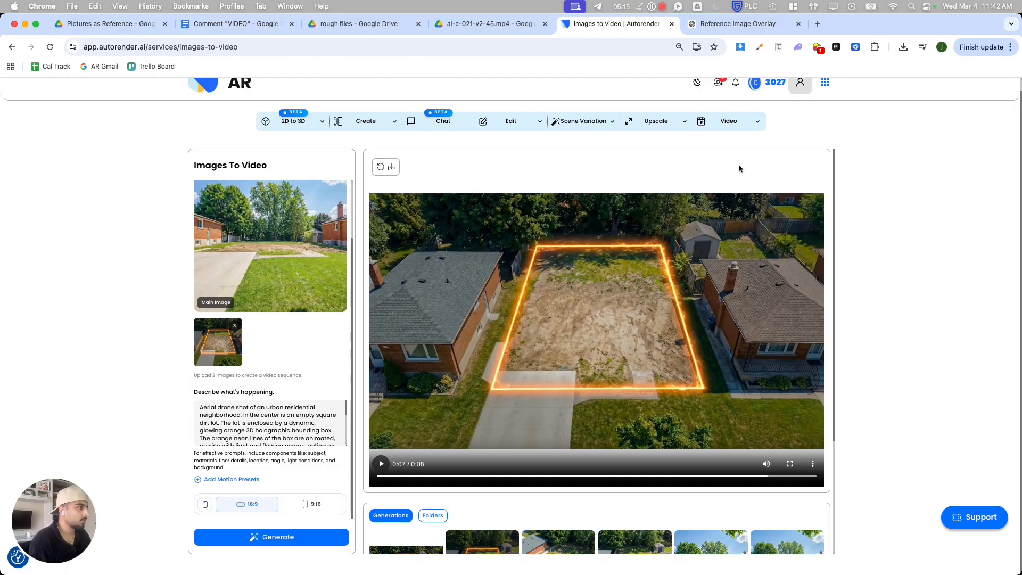
scroll(852, 167, "up", 1)
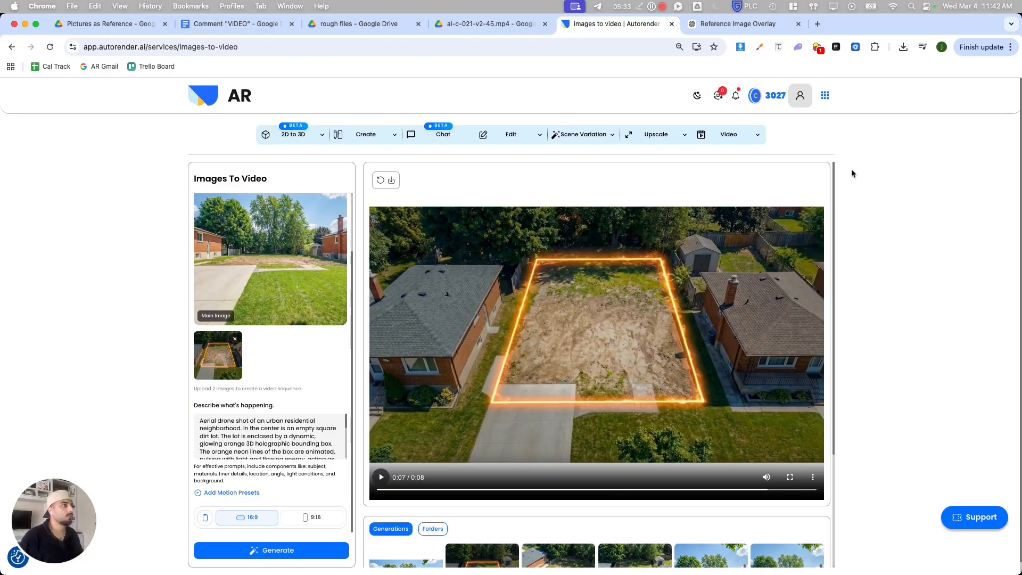
left_click(698, 96)
left_click(697, 97)
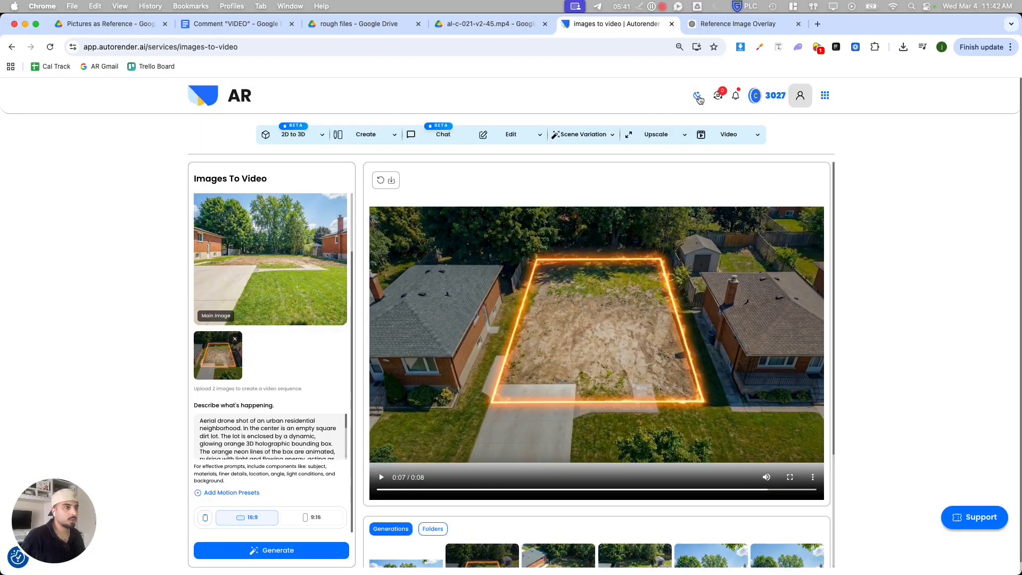